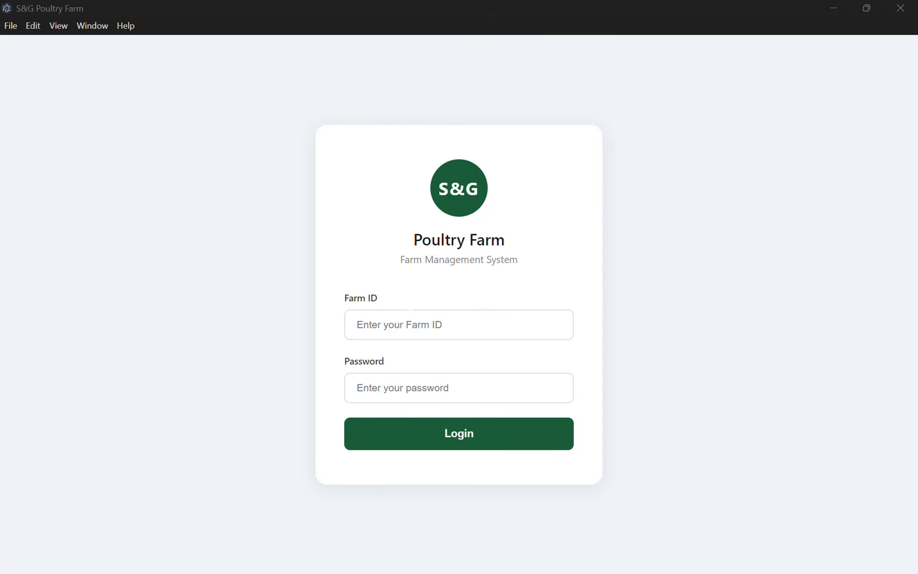
Create a new farm named 'S&G Farm' with a password entered and confirmed.
{"action": "left_click", "coordinate": [402, 447]}
{"action": "left_click", "coordinate": [459, 309]}
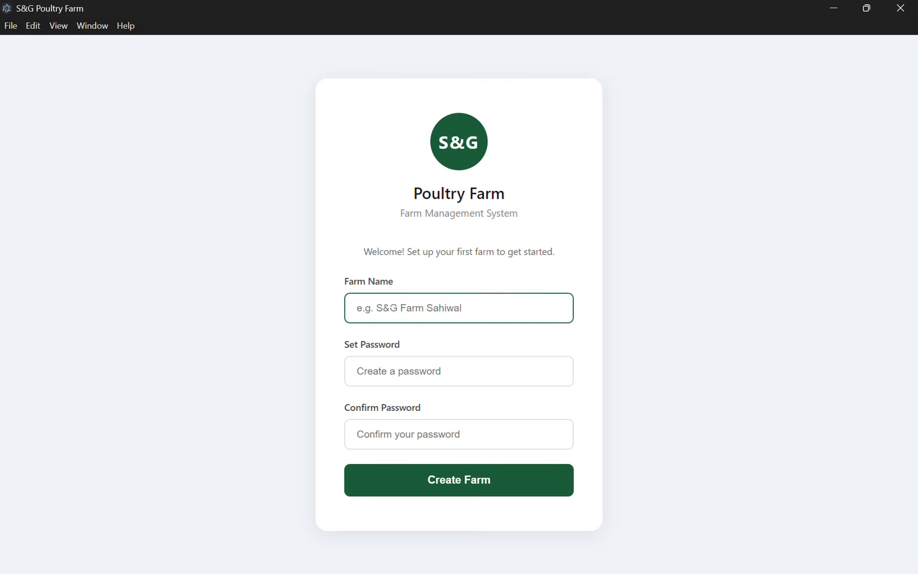
{"action": "type", "text": "S&"}
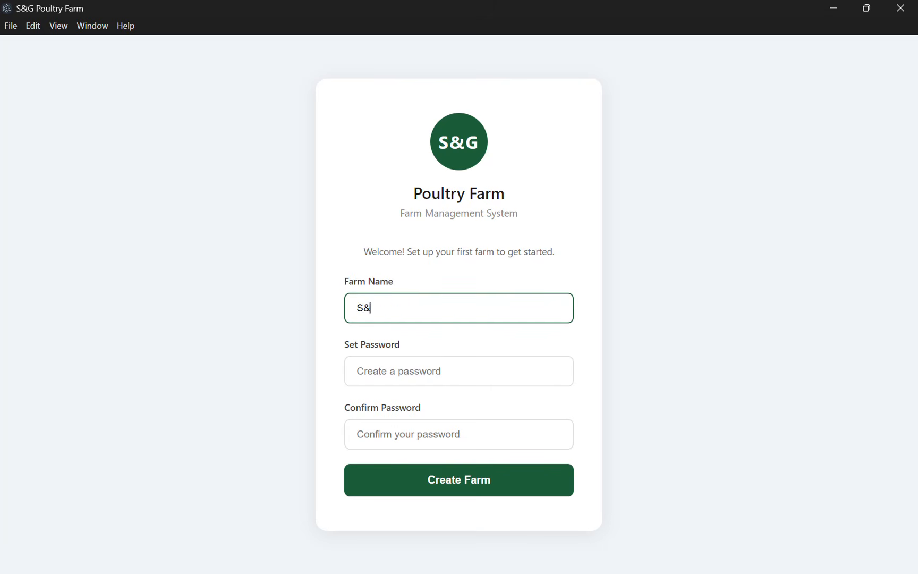
{"action": "type", "text": "G Farm"}
{"action": "key", "text": "Tab"}
{"action": "type", "text": "•••••"}
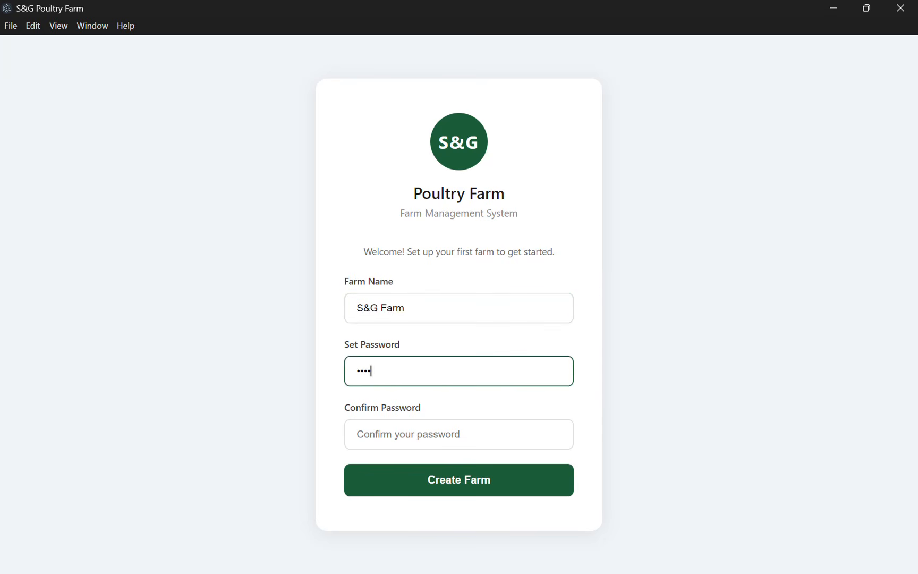
{"action": "key", "text": "Tab"}
{"action": "type", "text": "•••••"}
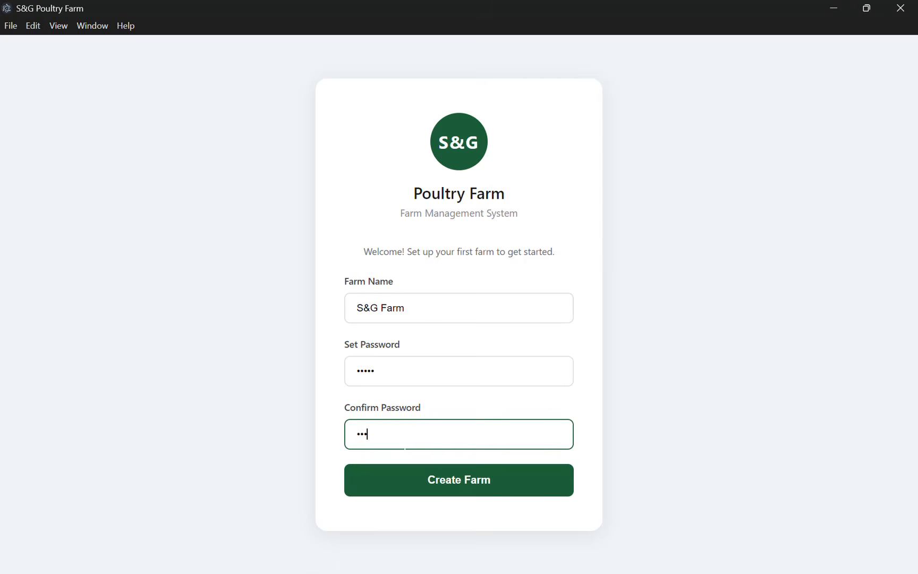
{"action": "left_click", "coordinate": [426, 491]}
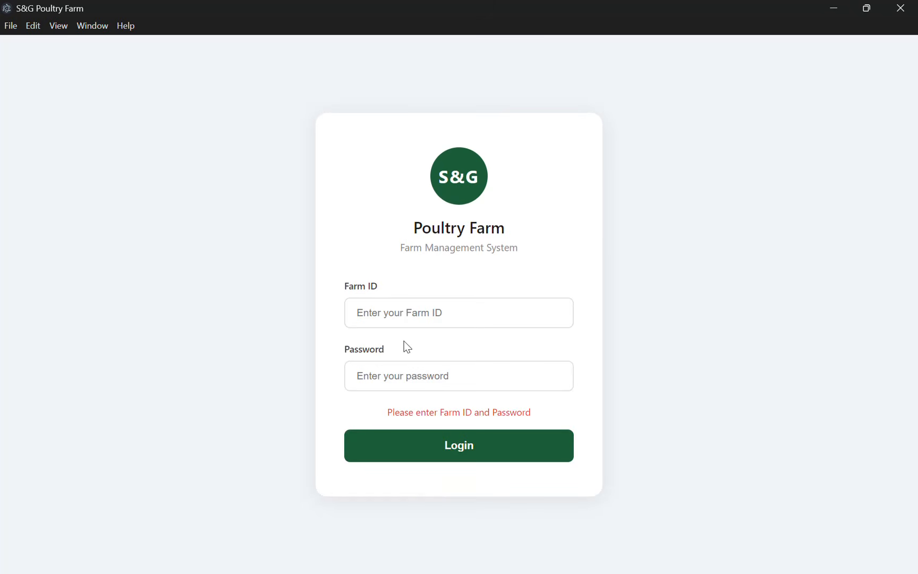
Log in with Farm ID 1 and the farm's password.
{"action": "left_click", "coordinate": [394, 304]}
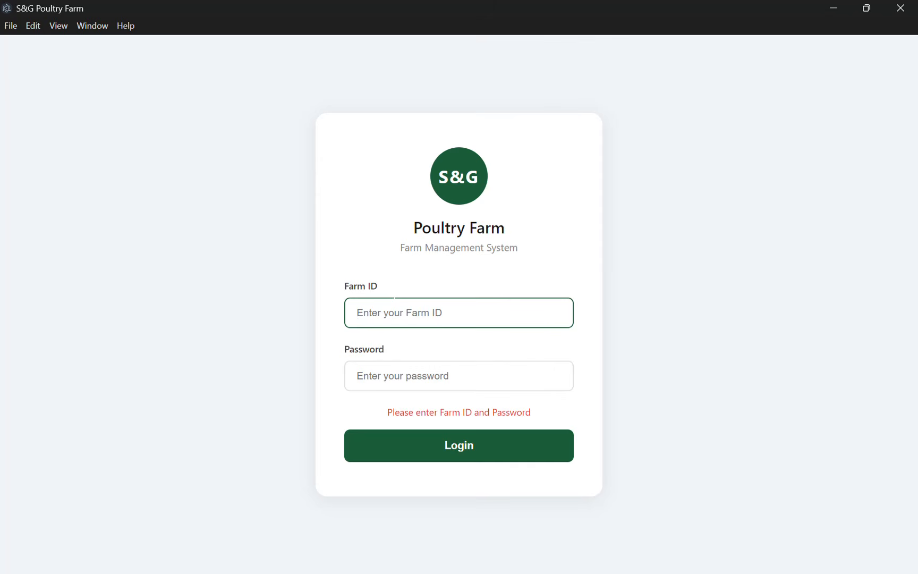
{"action": "type", "text": "1"}
{"action": "key", "text": "Tab"}
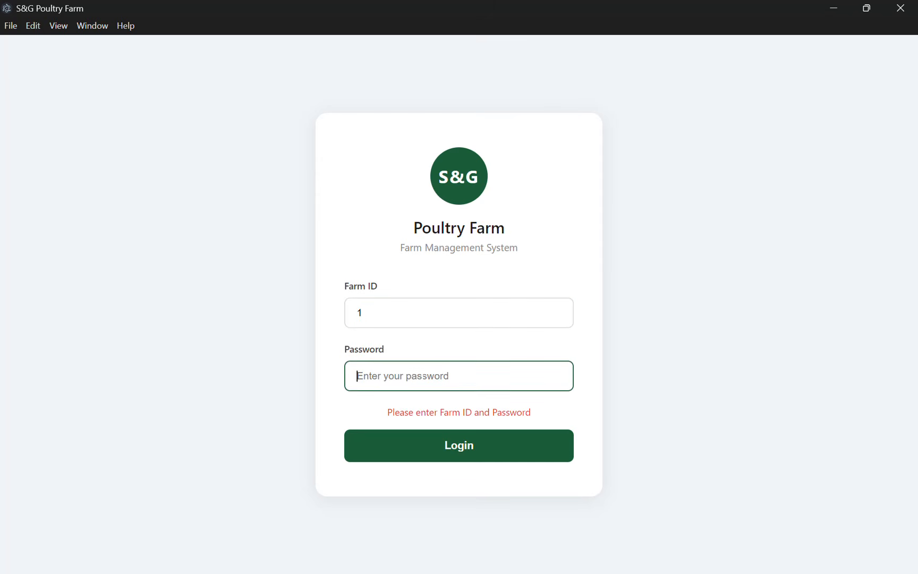
{"action": "type", "text": "•••••"}
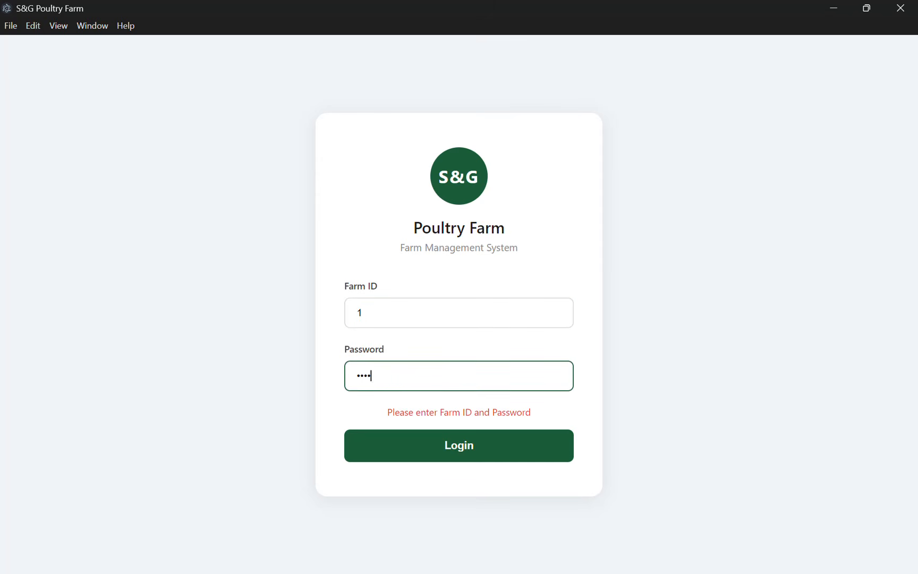
{"action": "left_click", "coordinate": [435, 457]}
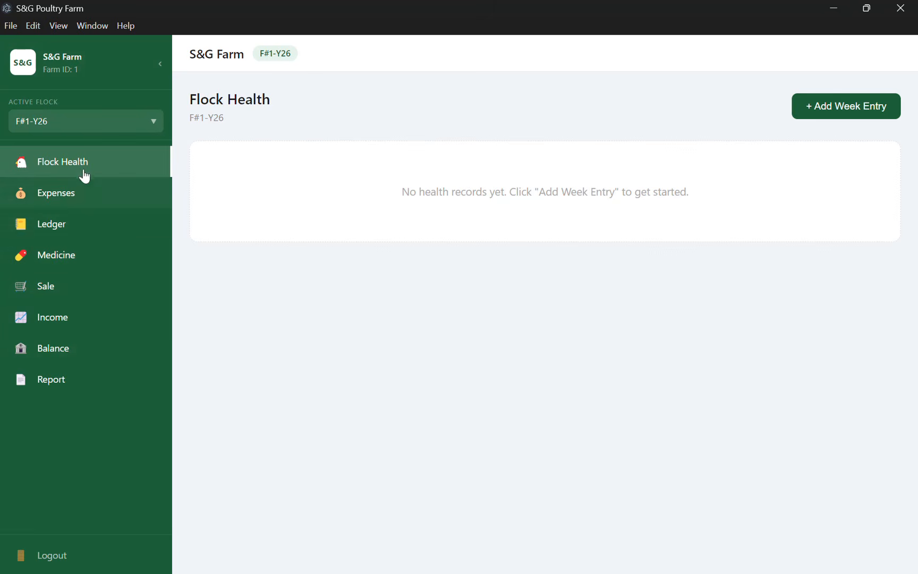
{"action": "left_click", "coordinate": [65, 204]}
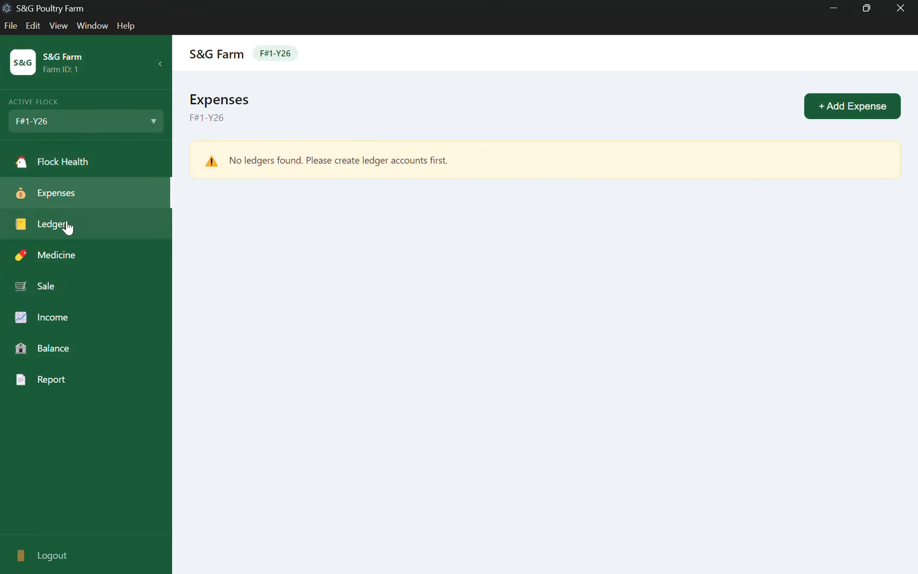
{"action": "left_click", "coordinate": [68, 227]}
{"action": "left_click", "coordinate": [70, 256]}
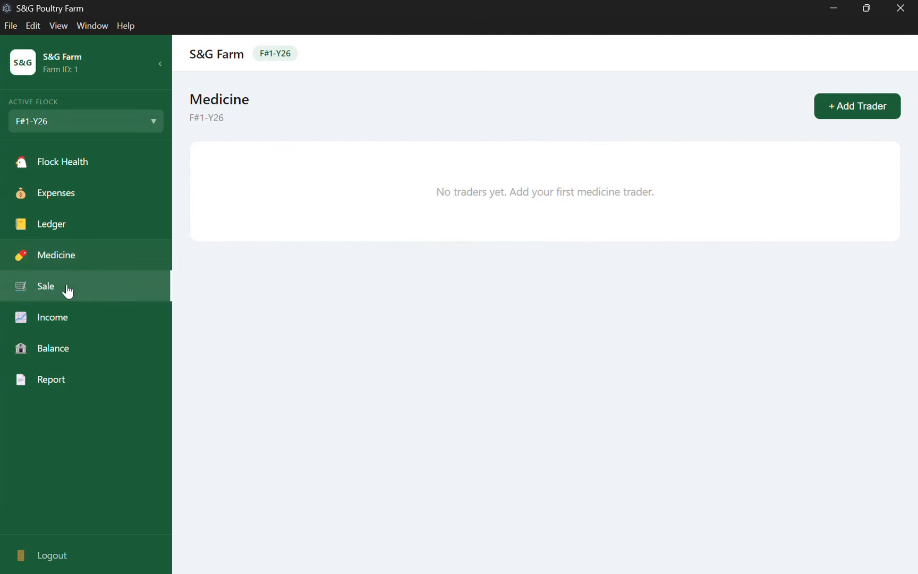
{"action": "left_click", "coordinate": [68, 292]}
{"action": "left_click", "coordinate": [68, 320]}
{"action": "left_click", "coordinate": [67, 351]}
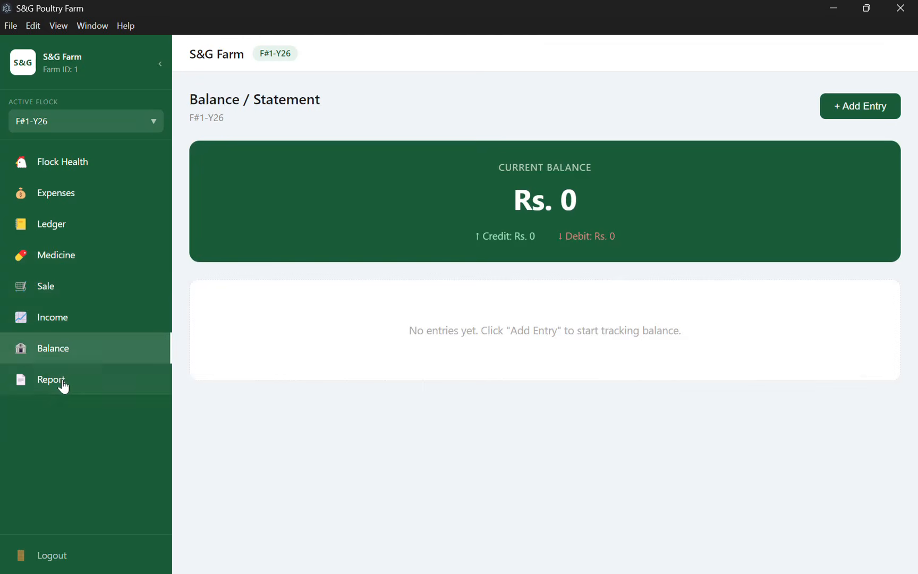
{"action": "left_click", "coordinate": [63, 387]}
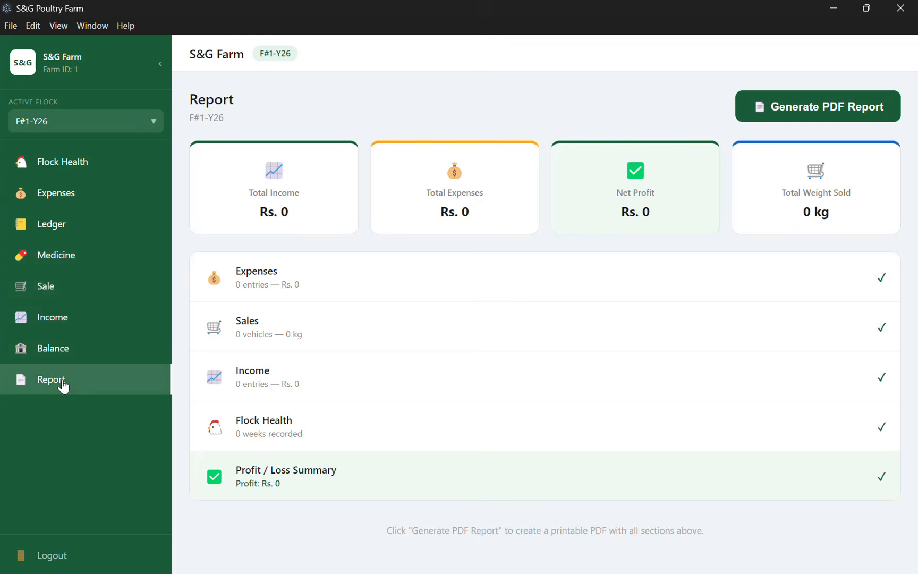
{"action": "left_click", "coordinate": [86, 177]}
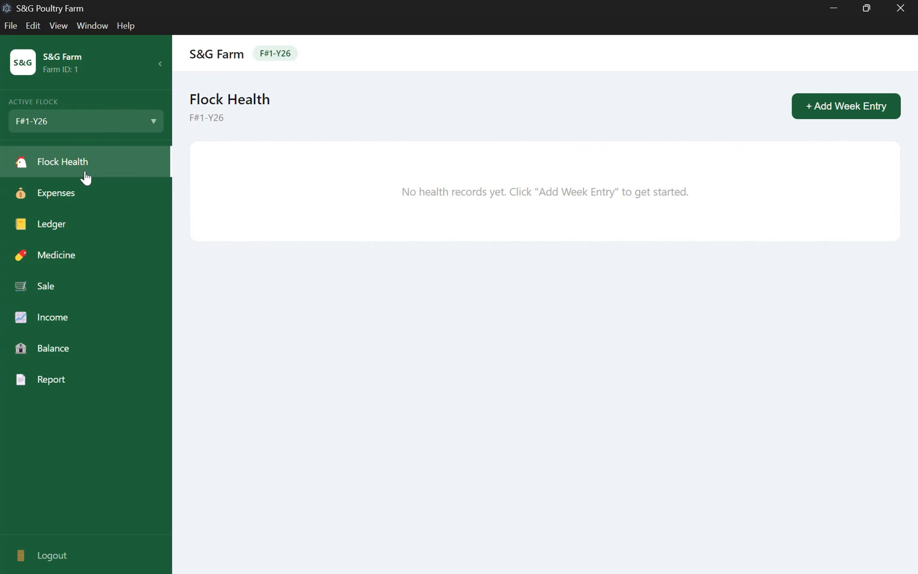
Add a new flock, F#2-Y26, from the Active Flock list.
{"action": "left_click", "coordinate": [125, 126]}
{"action": "left_click", "coordinate": [70, 152]}
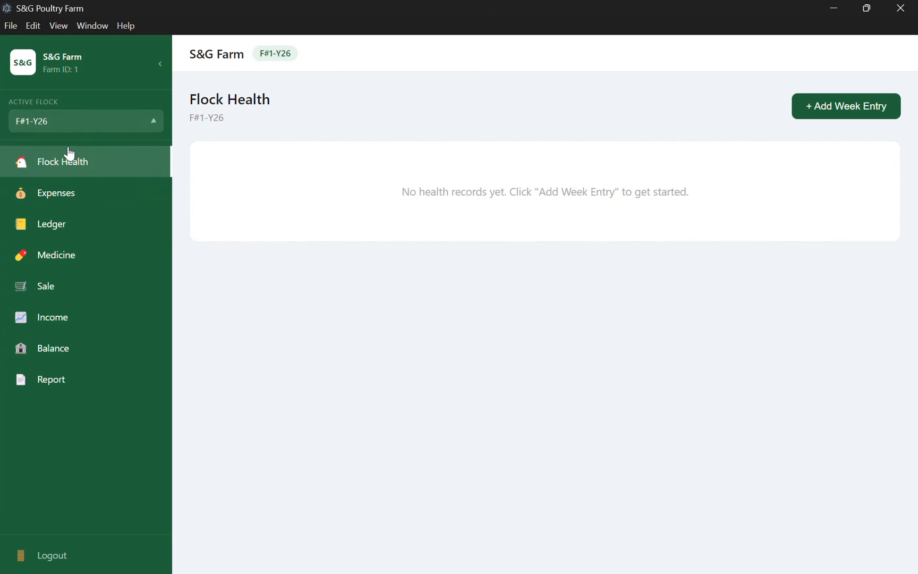
{"action": "left_click", "coordinate": [107, 127]}
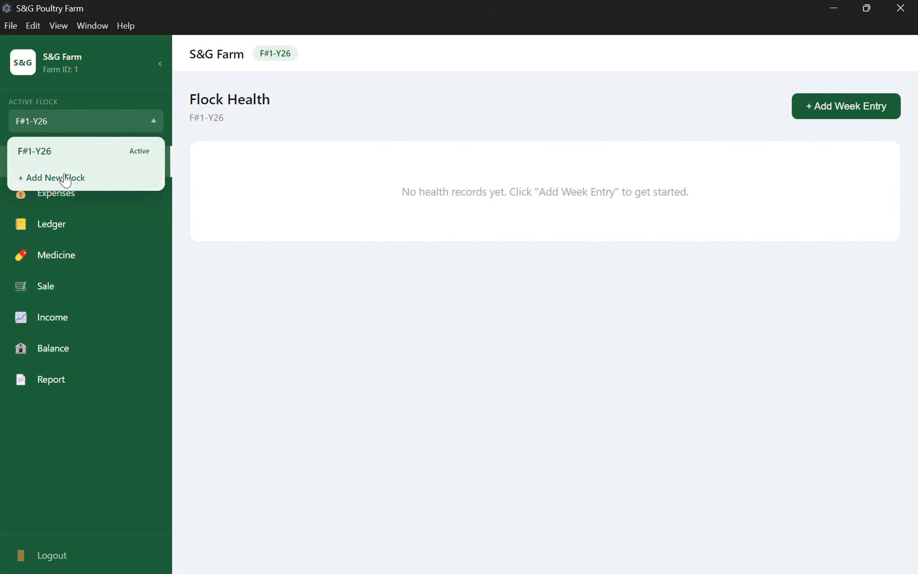
{"action": "left_click", "coordinate": [66, 180]}
Switch the active flock to F#2-Y26, then back to F#1-Y26.
{"action": "left_click", "coordinate": [123, 120]}
{"action": "left_click", "coordinate": [77, 154]}
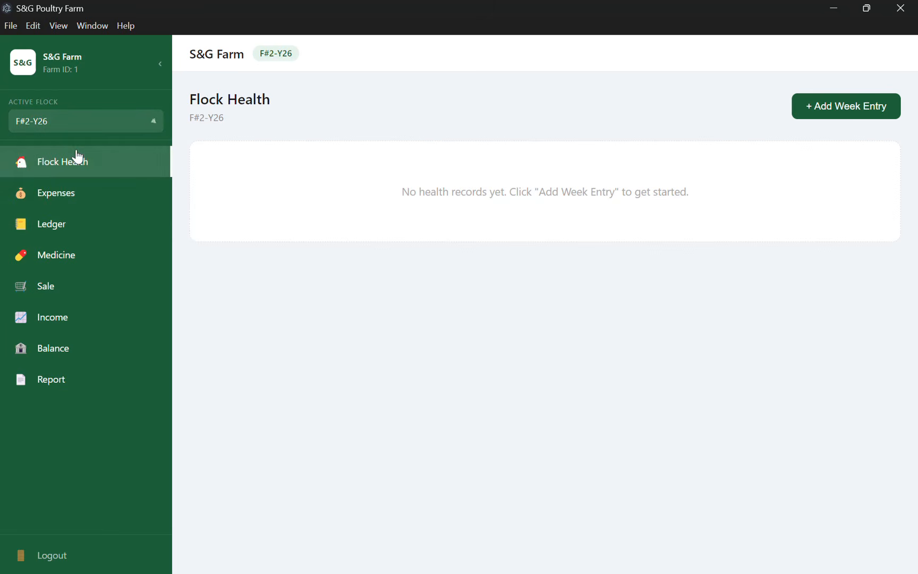
{"action": "left_click", "coordinate": [103, 126]}
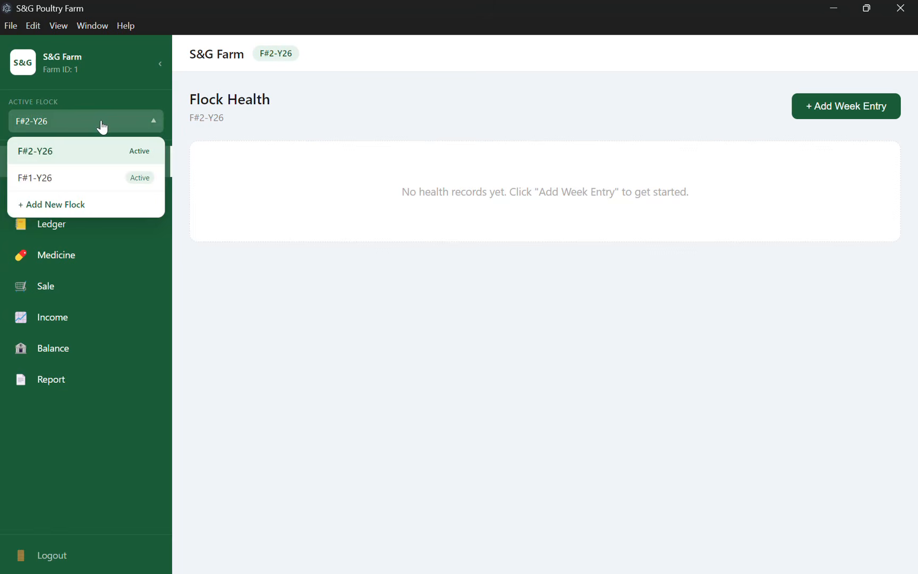
{"action": "left_click", "coordinate": [63, 186]}
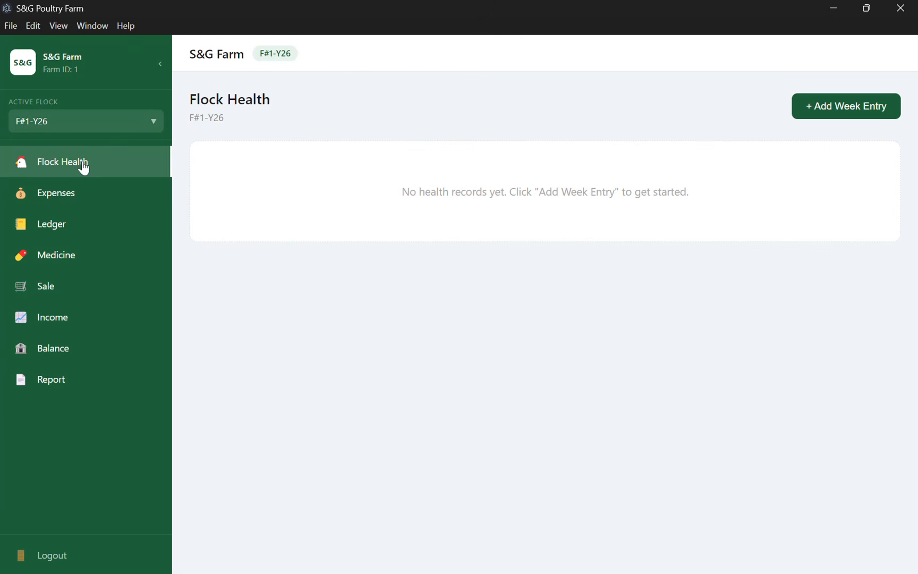
Collapse the sidebar and start a Week 1 entry with 300 total birds and 0 mortality.
{"action": "left_click", "coordinate": [57, 69]}
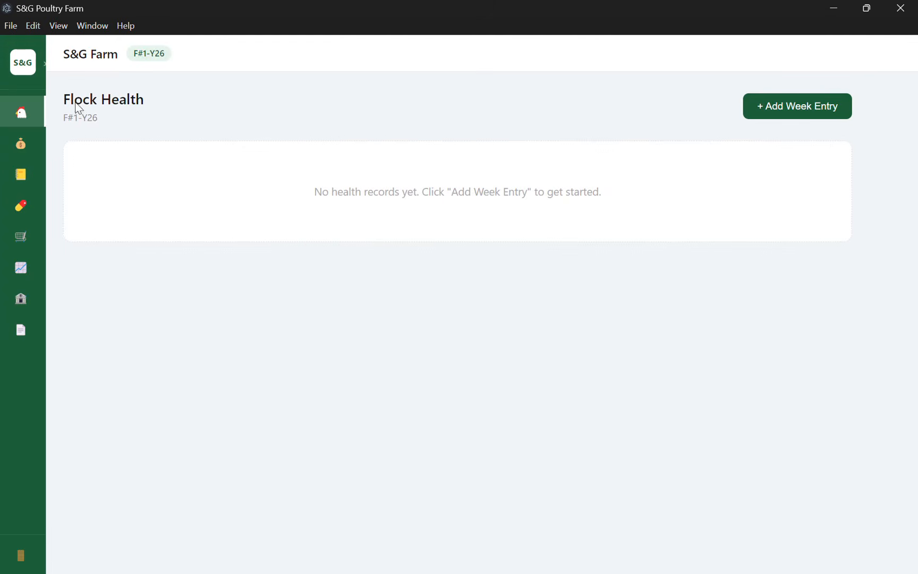
{"action": "left_click", "coordinate": [34, 61]}
{"action": "left_click", "coordinate": [34, 61]}
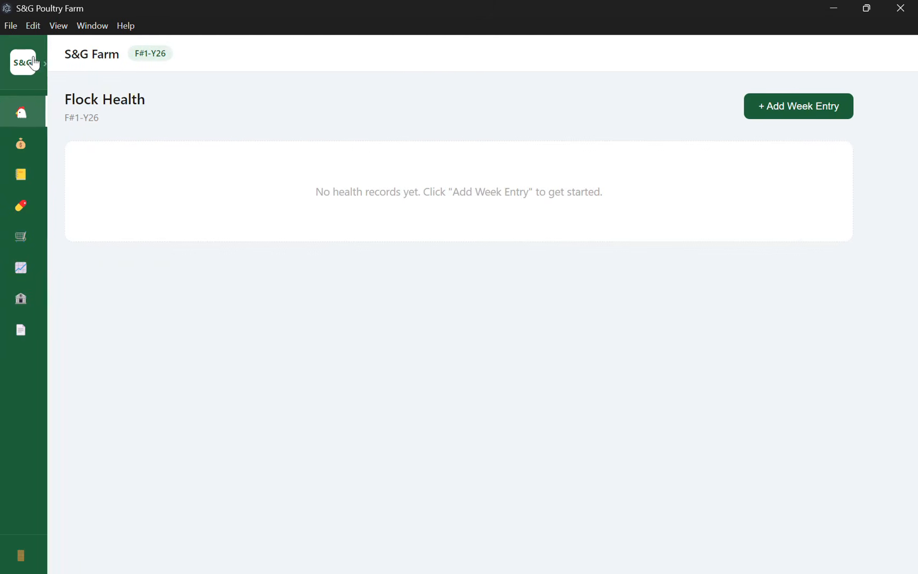
{"action": "left_click", "coordinate": [809, 105]}
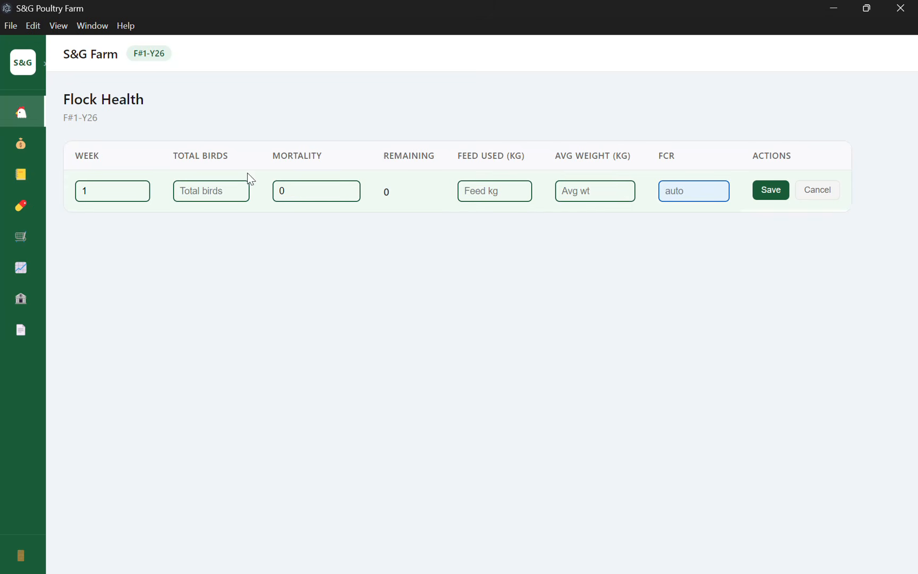
{"action": "left_click", "coordinate": [209, 187]}
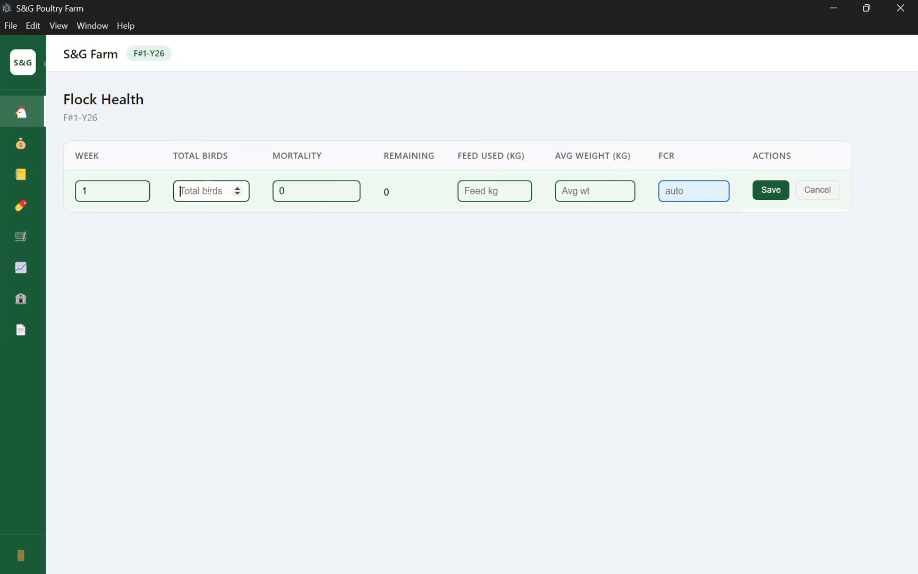
{"action": "type", "text": "300"}
{"action": "left_click", "coordinate": [281, 190]}
Enter 100 kg feed, 150 average weight and FCR 0.4, then save Week 1.
{"action": "left_click", "coordinate": [494, 187]}
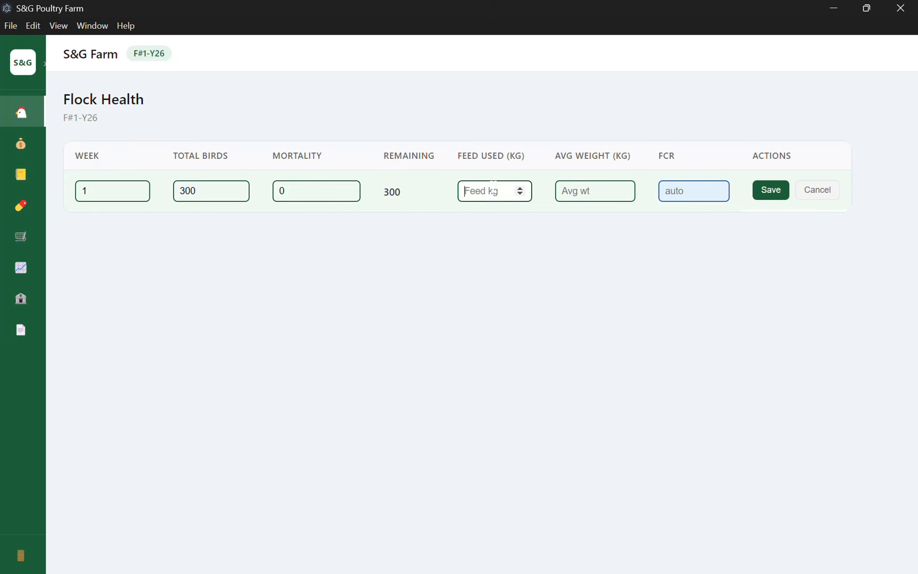
{"action": "type", "text": "100"}
{"action": "left_click", "coordinate": [565, 185]}
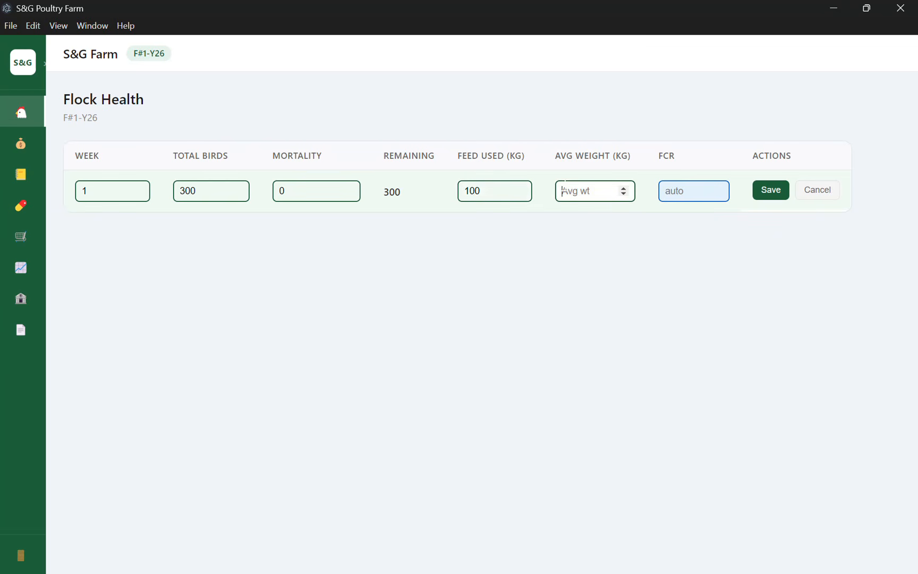
{"action": "type", "text": "150"}
{"action": "left_click", "coordinate": [698, 196]}
{"action": "key", "text": "BackSpace"}
{"action": "key", "text": "BackSpace"}
{"action": "key", "text": "BackSpace"}
{"action": "key", "text": "BackSpace"}
{"action": "type", "text": ".4"}
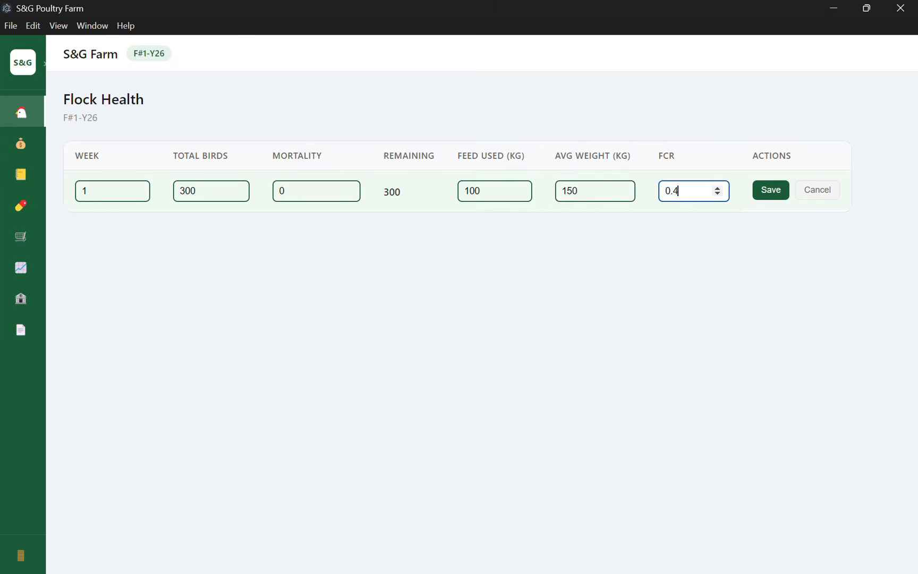
{"action": "left_click", "coordinate": [772, 190]}
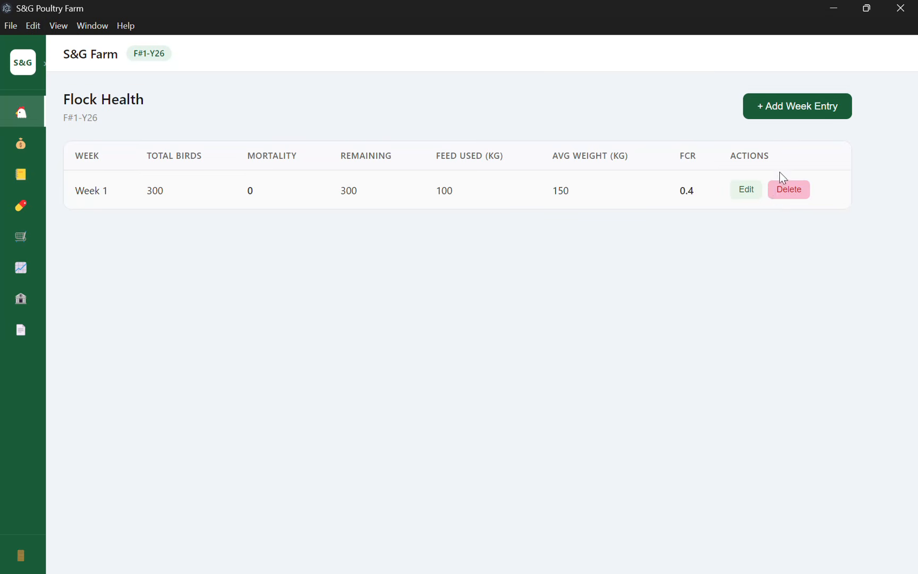
Save a Week 2 row: 300 birds, 30 mortality, 150 kg feed, 200 weight, FCR 0.3.
{"action": "left_click", "coordinate": [803, 117]}
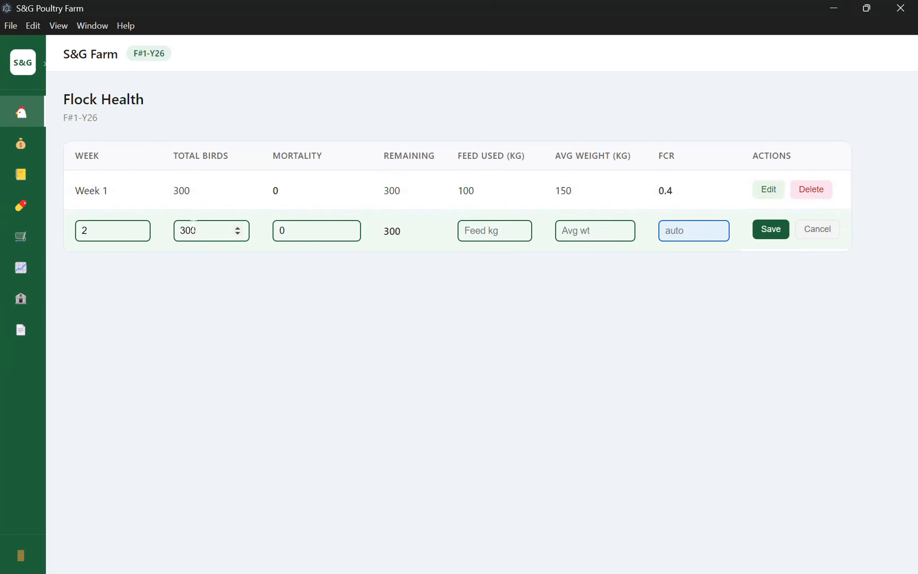
{"action": "left_click", "coordinate": [315, 231]}
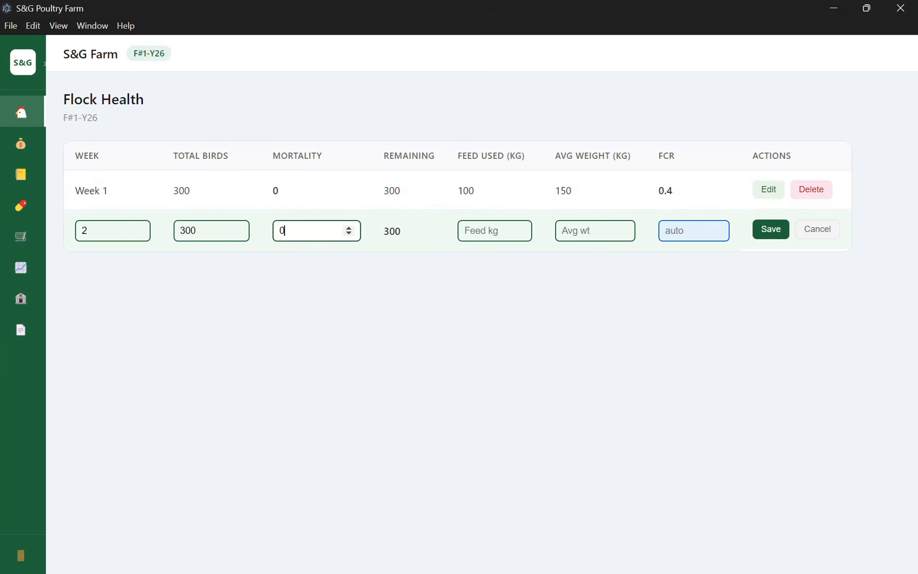
{"action": "key", "text": "BackSpace"}
{"action": "type", "text": "30"}
{"action": "key", "text": "Tab"}
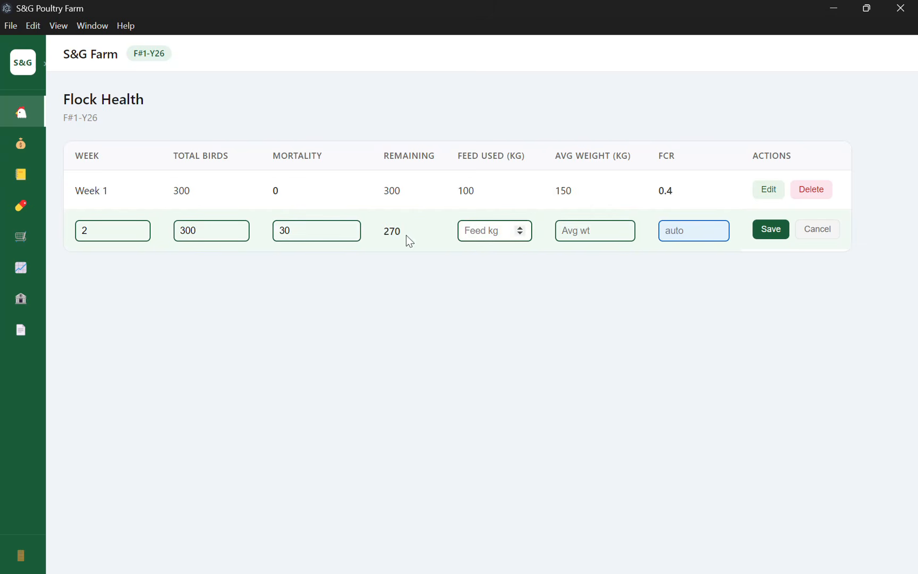
{"action": "type", "text": "150"}
{"action": "left_click", "coordinate": [587, 230]}
{"action": "type", "text": "200"}
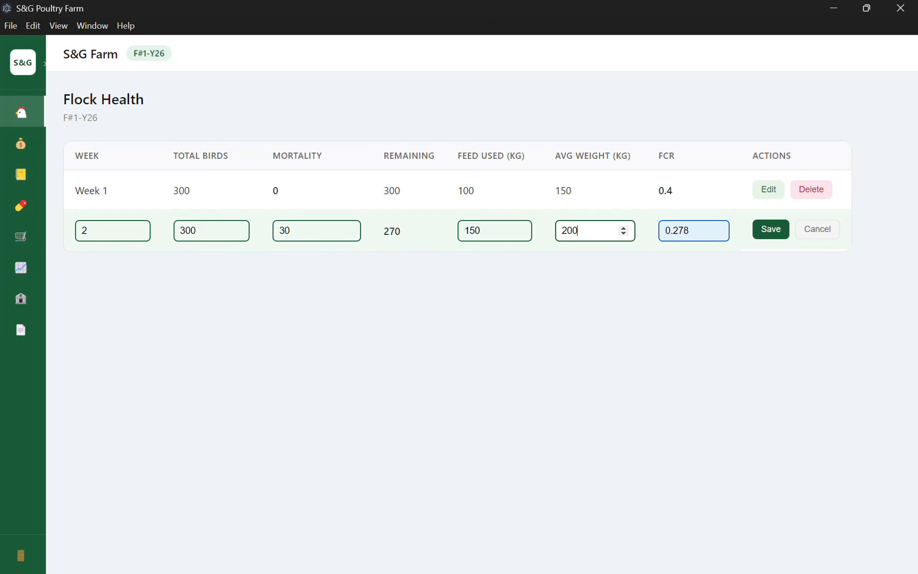
{"action": "left_click", "coordinate": [691, 230]}
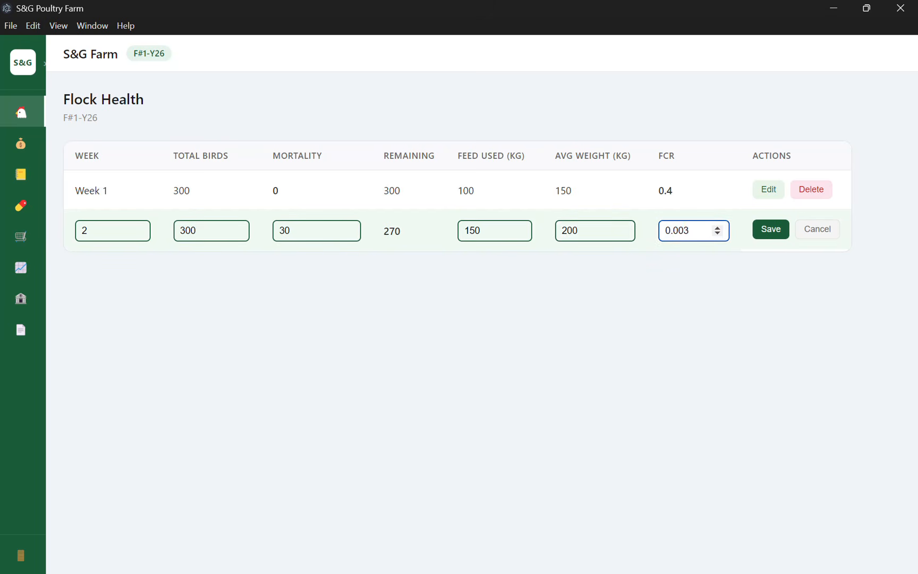
{"action": "key", "text": "BackSpace"}
{"action": "key", "text": "BackSpace"}
{"action": "key", "text": "BackSpace"}
{"action": "key", "text": "BackSpace"}
{"action": "type", "text": ".3"}
{"action": "left_click", "coordinate": [761, 237]}
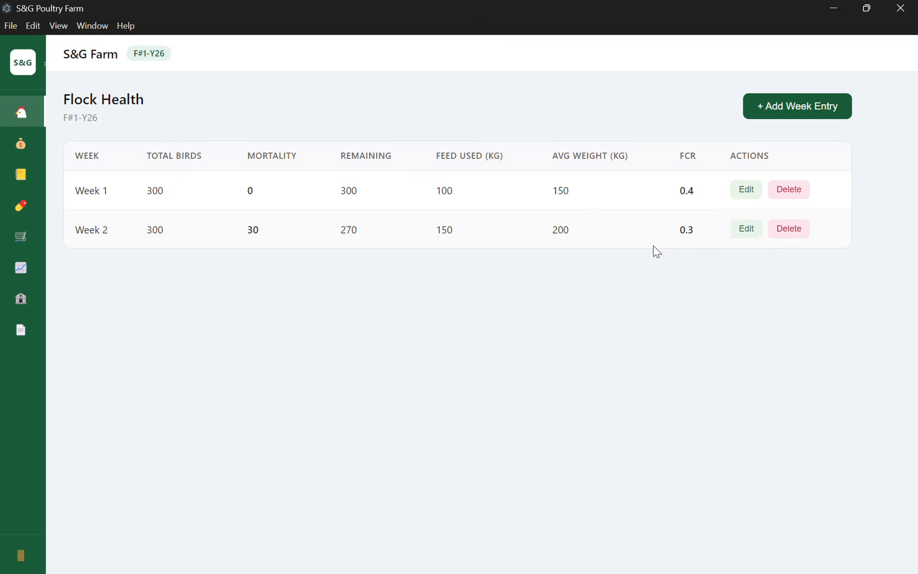
Edit the Week 2 row's total birds from 300 to 250 and save it.
{"action": "left_click", "coordinate": [752, 233]}
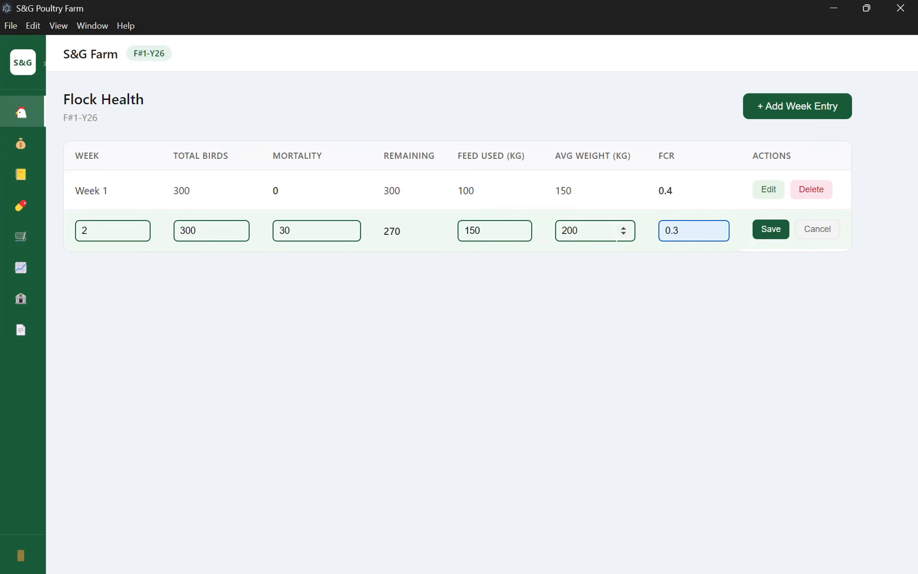
{"action": "left_click", "coordinate": [201, 237]}
{"action": "key", "text": "BackSpace"}
{"action": "key", "text": "BackSpace"}
{"action": "key", "text": "BackSpace"}
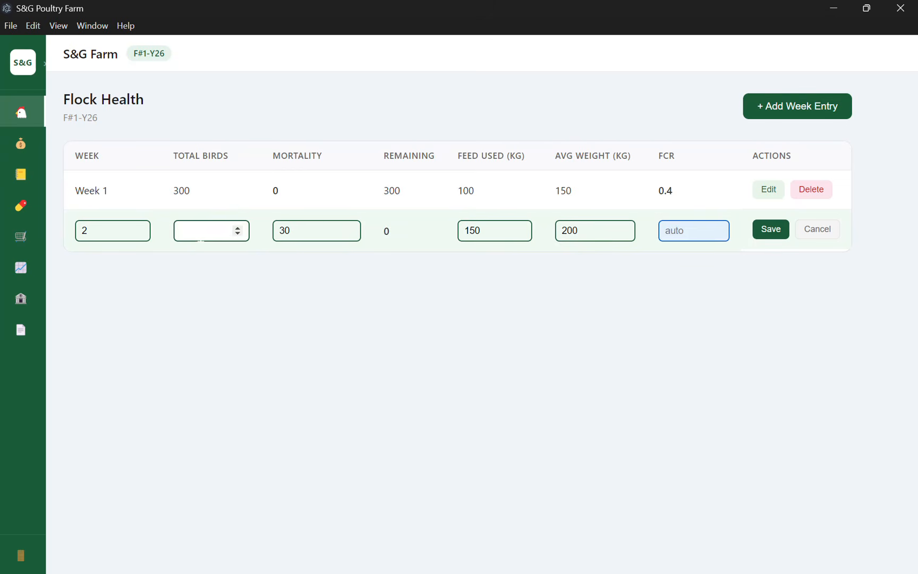
{"action": "type", "text": "259"}
{"action": "key", "text": "BackSpace"}
{"action": "type", "text": "0"}
{"action": "left_click", "coordinate": [413, 246]}
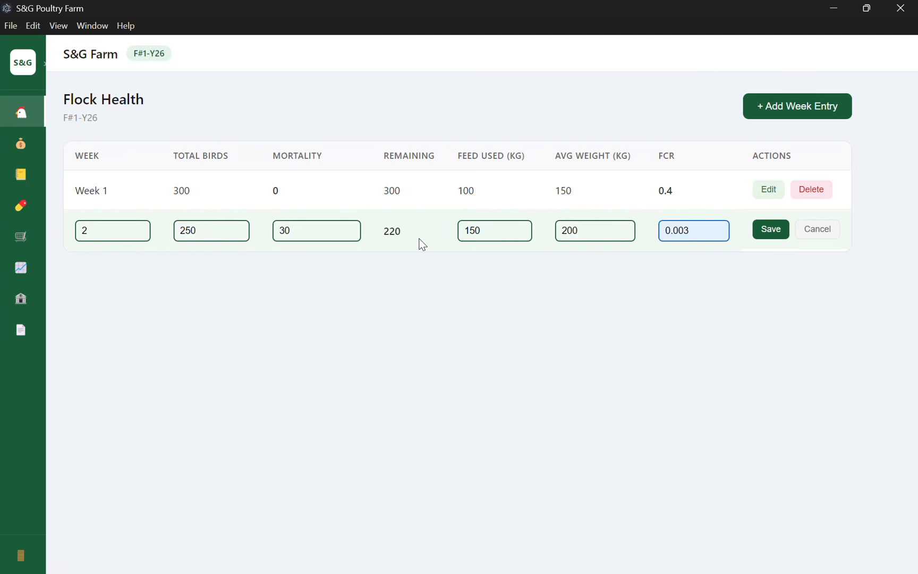
{"action": "left_click", "coordinate": [784, 232]}
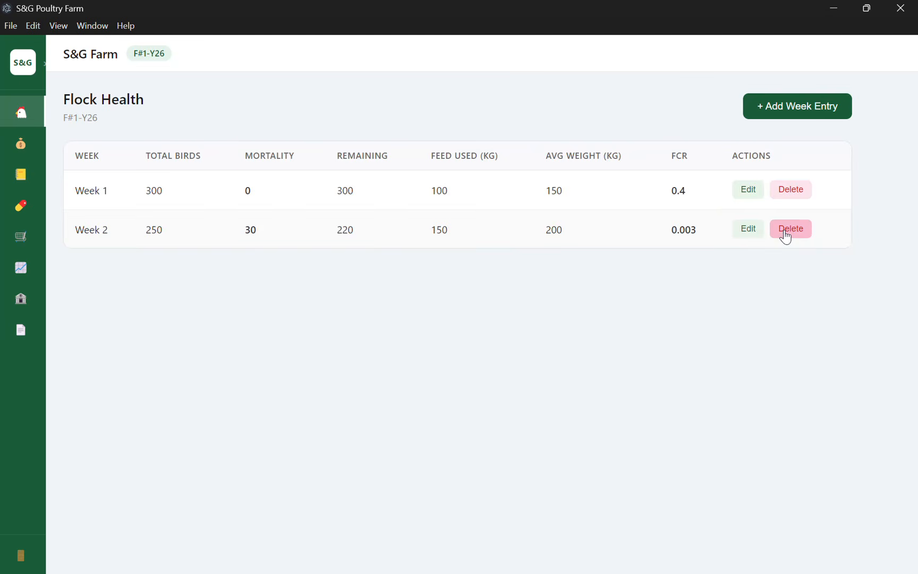
Delete the Week 2 row, confirming the deletion, then expand the sidebar.
{"action": "left_click", "coordinate": [785, 229]}
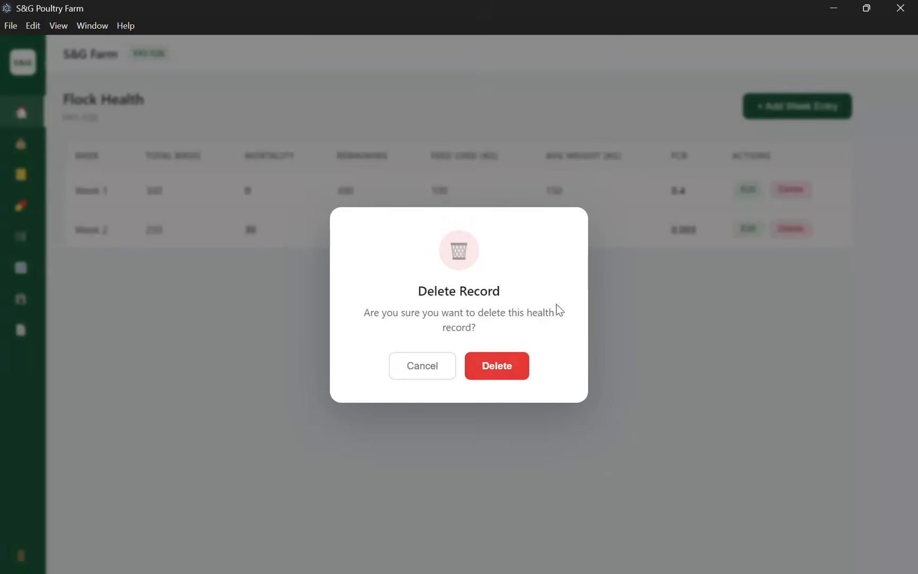
{"action": "left_click", "coordinate": [509, 371]}
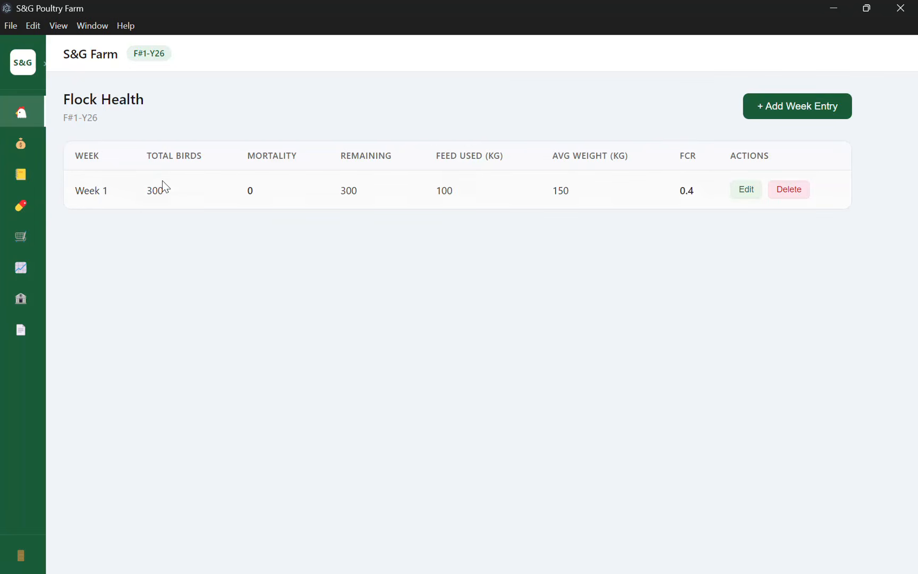
{"action": "left_click", "coordinate": [21, 77]}
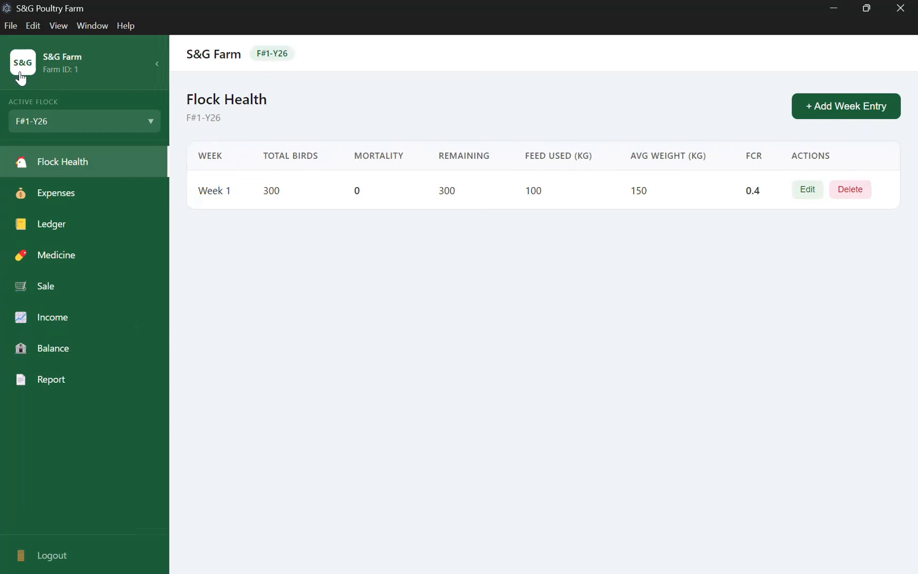
Under Expenses > Ledger, create a new ledger named 'Generator'.
{"action": "left_click", "coordinate": [70, 197]}
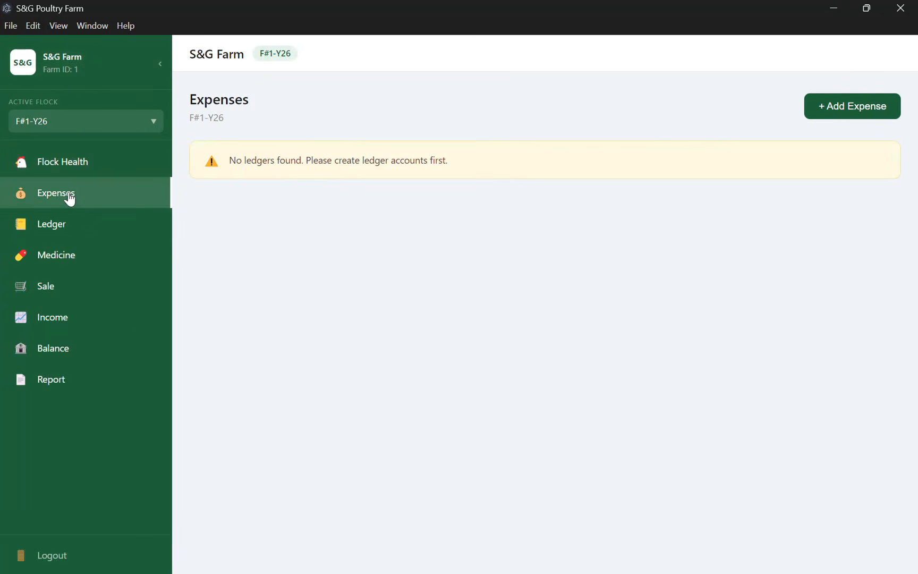
{"action": "left_click", "coordinate": [107, 224]}
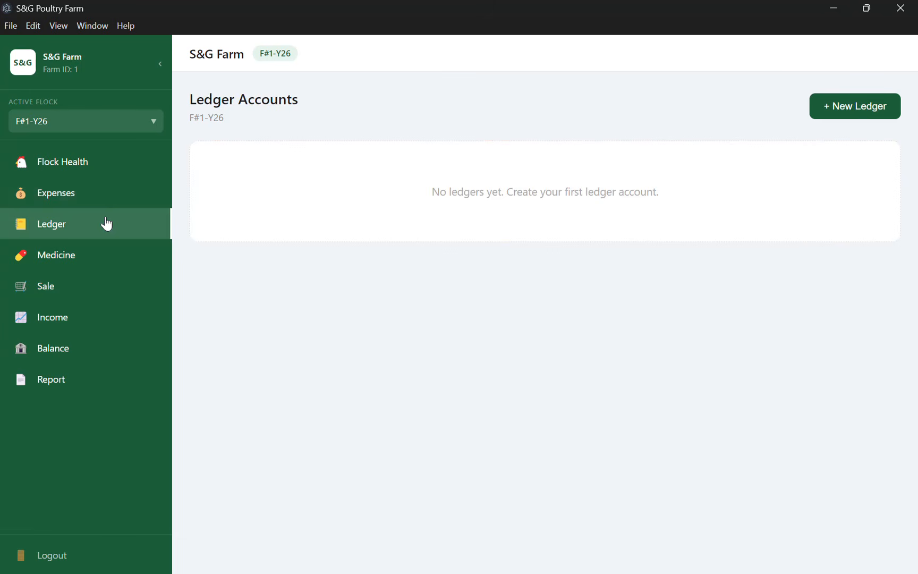
{"action": "left_click", "coordinate": [160, 64]}
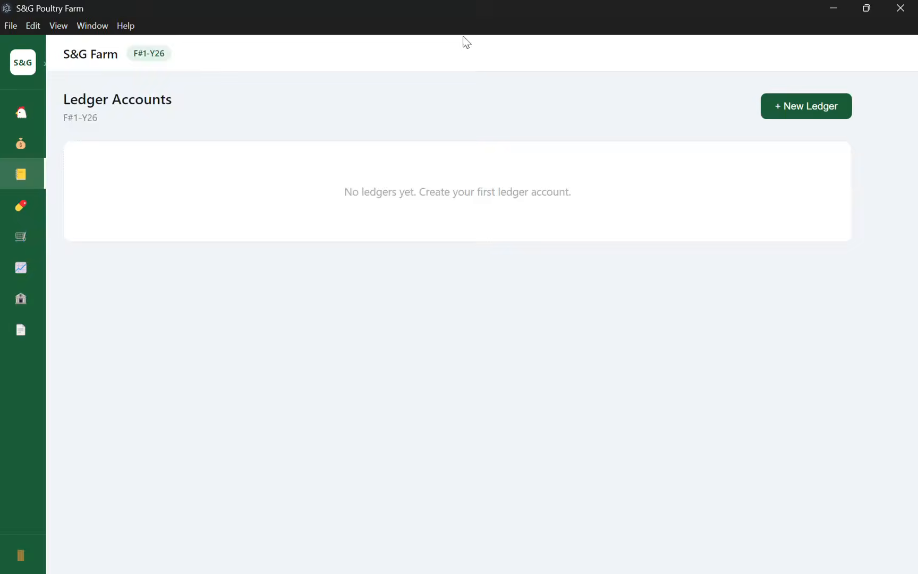
{"action": "left_click", "coordinate": [784, 109]}
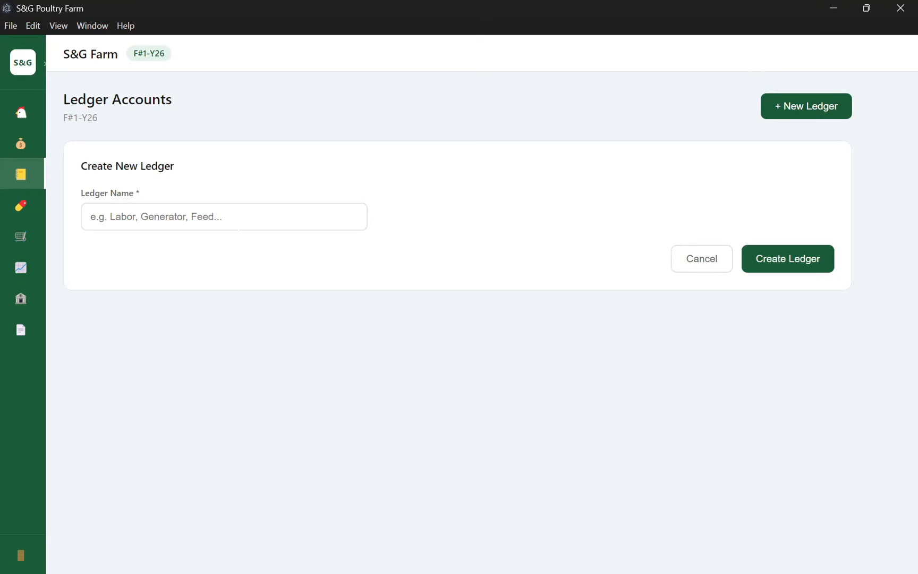
{"action": "left_click", "coordinate": [219, 217]}
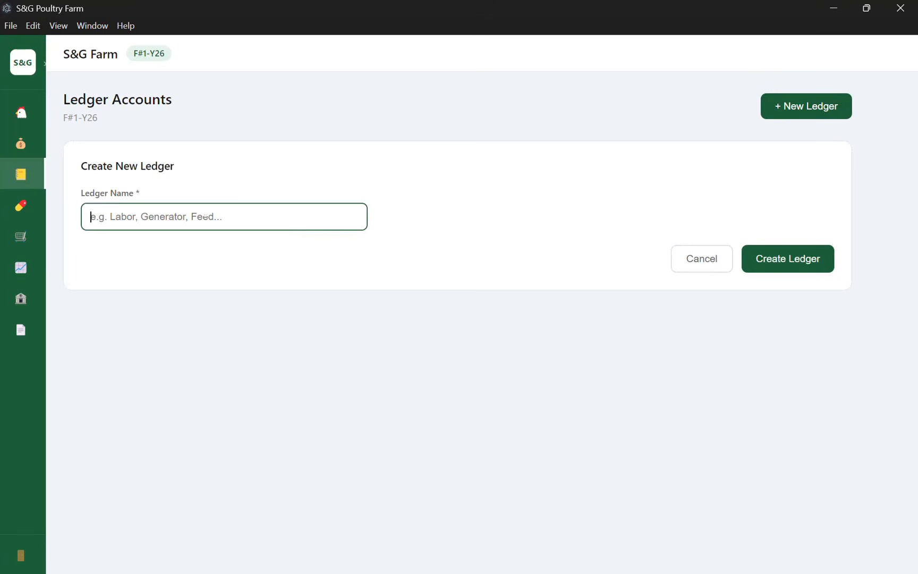
{"action": "type", "text": "Generator"}
{"action": "left_click", "coordinate": [818, 259]}
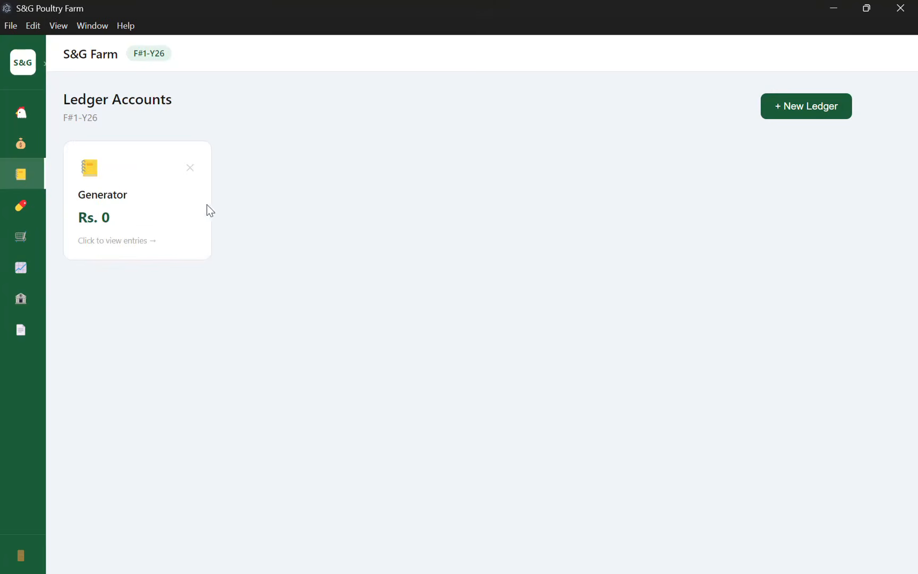
Add a Rs. 1000 Debit entry 'Got repaired' to the Generator ledger.
{"action": "left_click", "coordinate": [128, 211]}
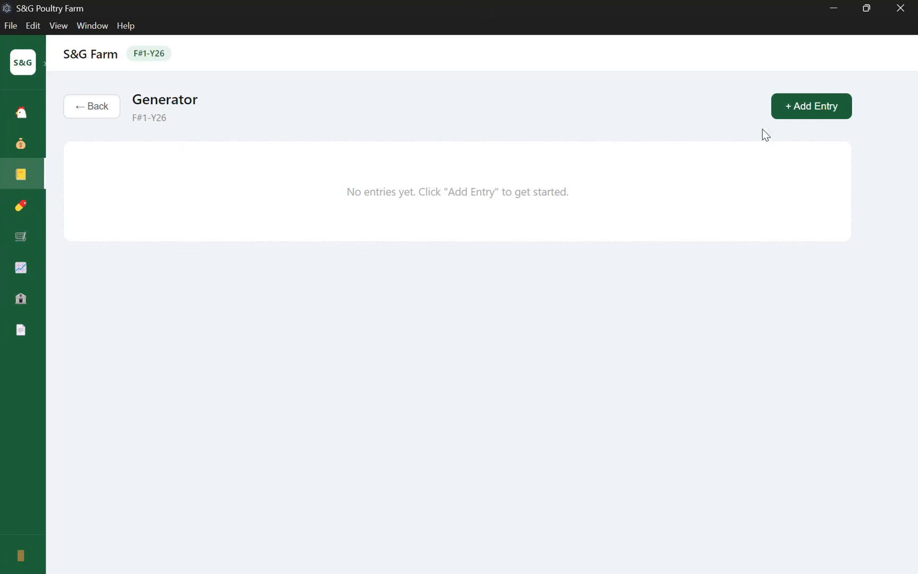
{"action": "left_click", "coordinate": [831, 109]}
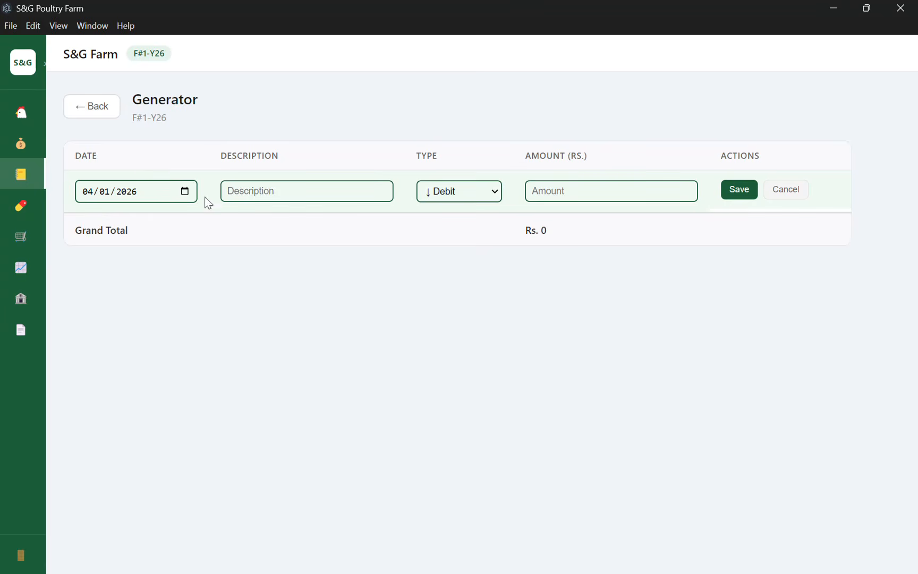
{"action": "left_click", "coordinate": [256, 191]}
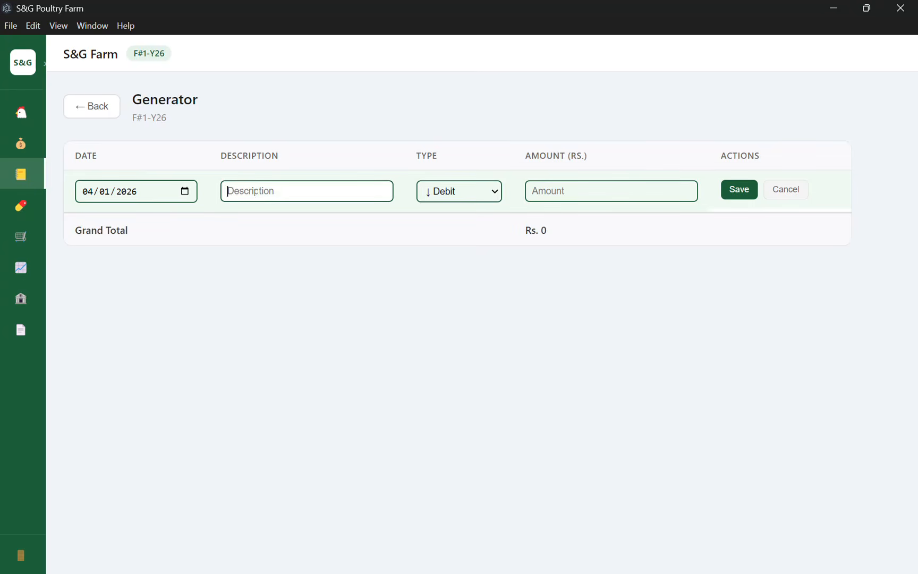
{"action": "type", "text": "Got repaired"}
{"action": "left_click", "coordinate": [438, 191]}
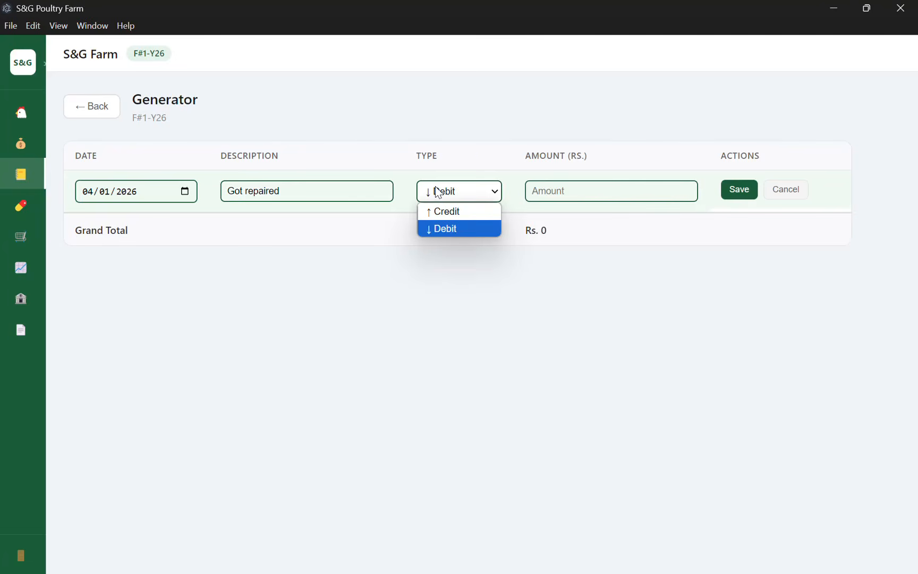
{"action": "left_click", "coordinate": [447, 227]}
{"action": "left_click", "coordinate": [589, 182]}
{"action": "type", "text": "1000"}
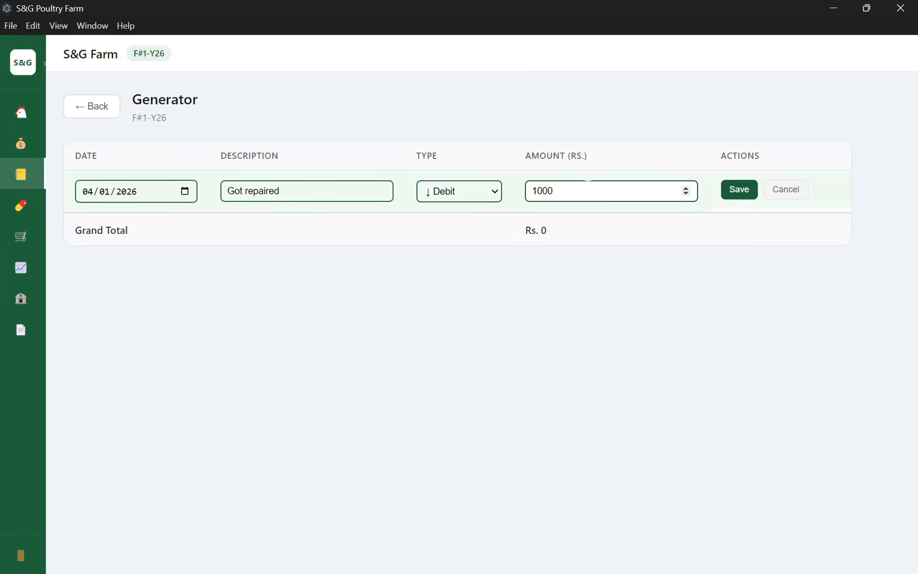
{"action": "left_click", "coordinate": [739, 189]}
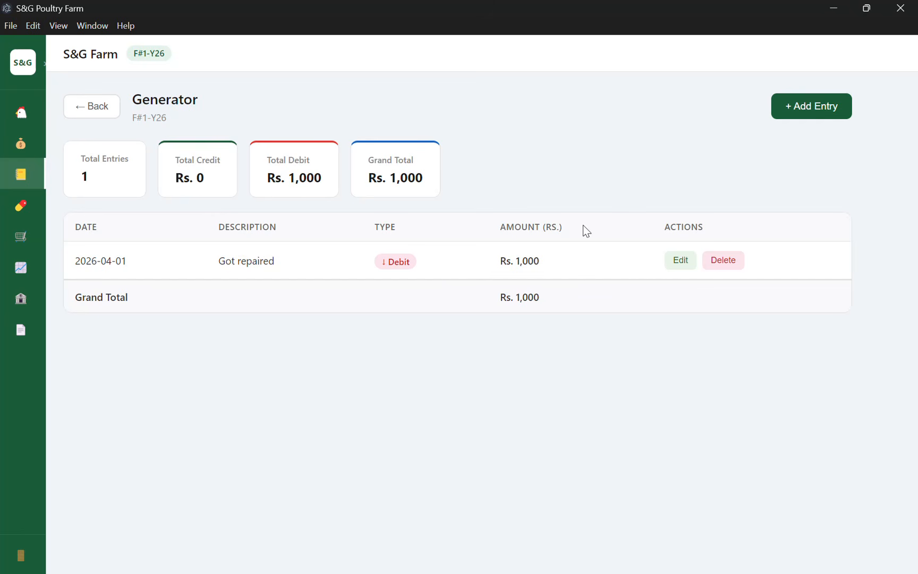
{"action": "left_click", "coordinate": [74, 109]}
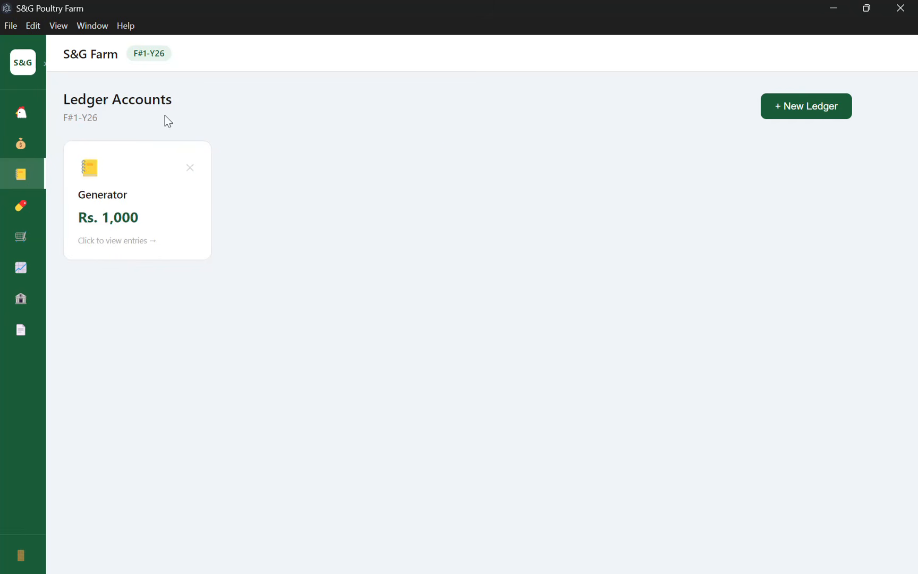
Create a 'Labour' ledger, open it, and leave without adding any entry.
{"action": "left_click", "coordinate": [803, 116]}
{"action": "left_click", "coordinate": [242, 213]}
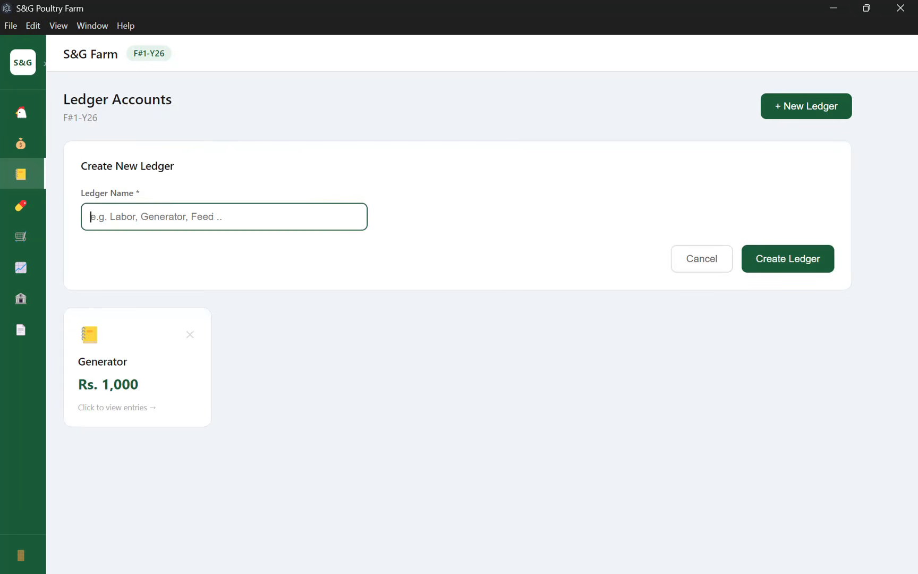
{"action": "type", "text": "L"}
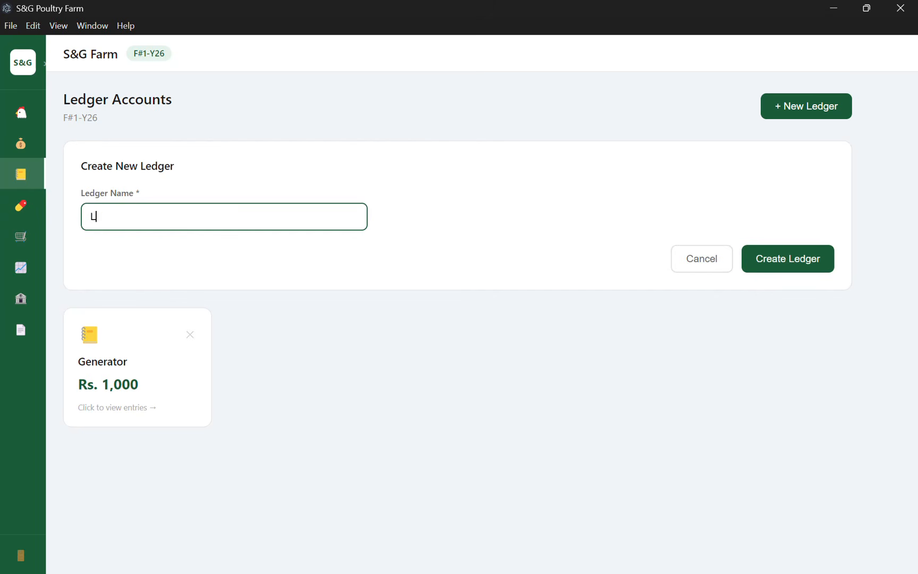
{"action": "type", "text": "abour"}
{"action": "left_click", "coordinate": [779, 259]}
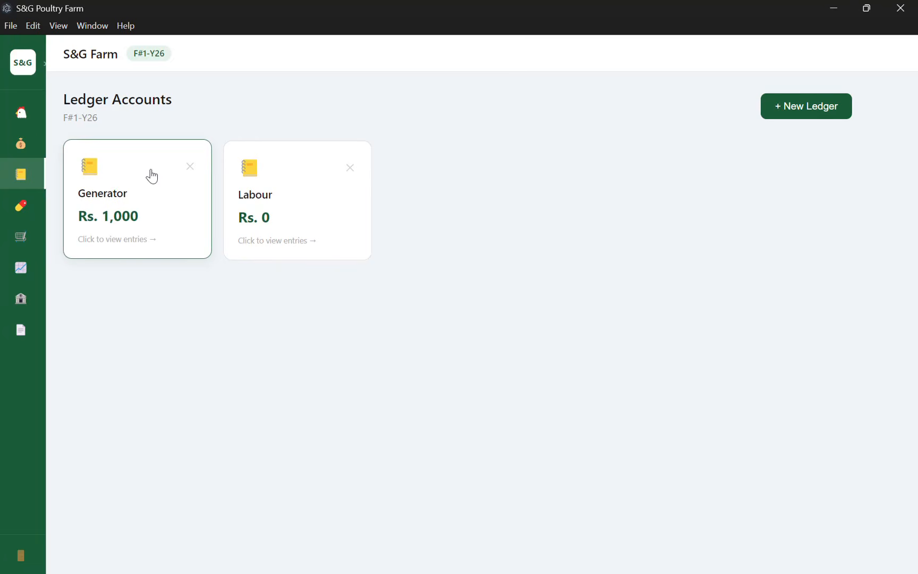
{"action": "left_click", "coordinate": [251, 230]}
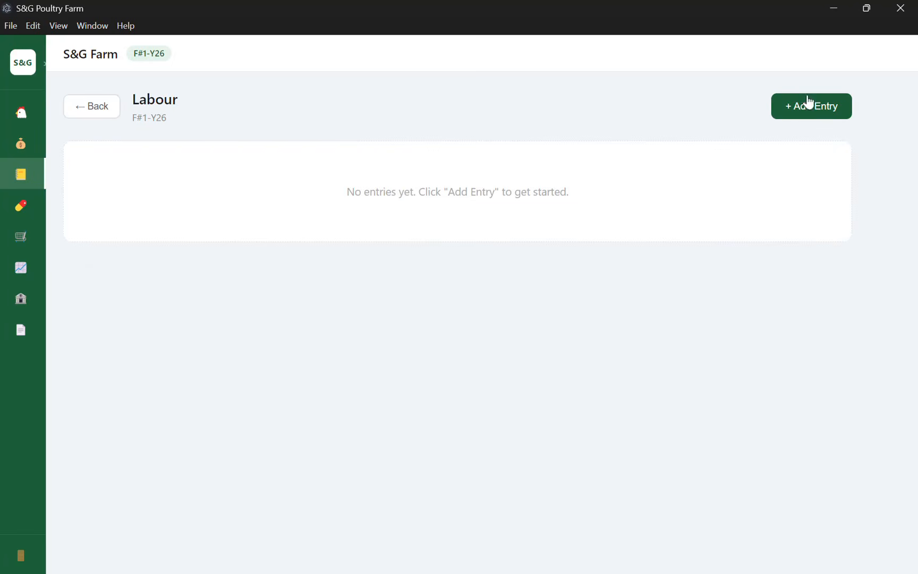
{"action": "left_click", "coordinate": [816, 107]}
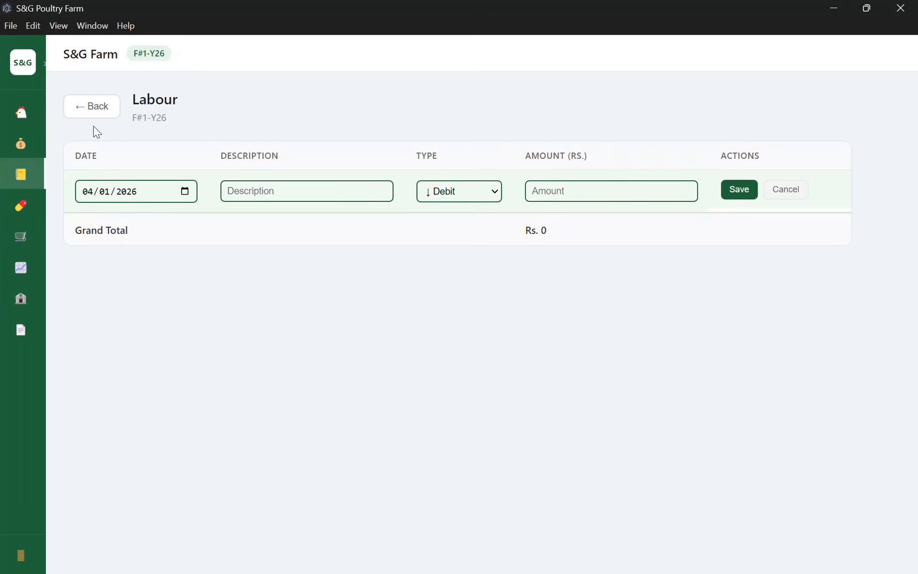
{"action": "left_click", "coordinate": [92, 106]}
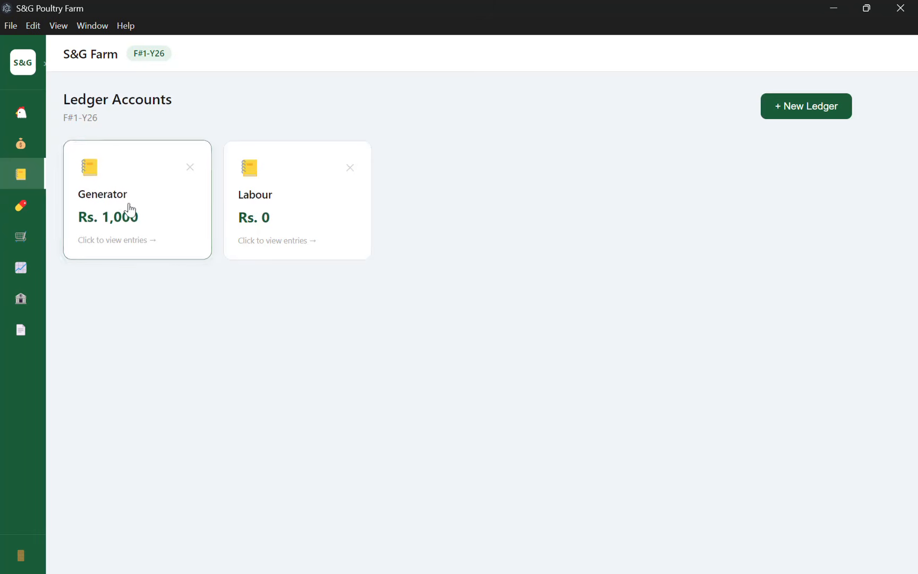
Go to the Expenses page and collapse the sidebar to icons.
{"action": "left_click", "coordinate": [25, 74]}
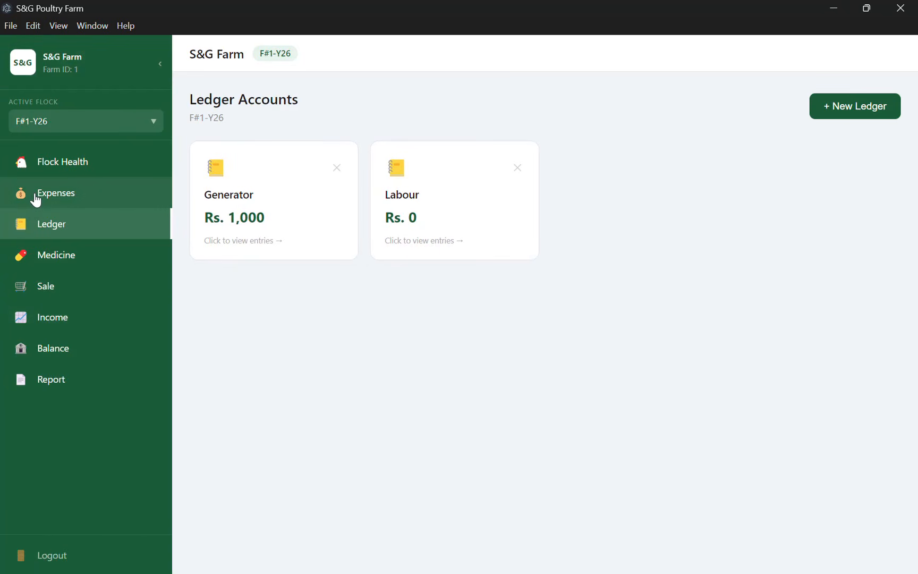
{"action": "left_click", "coordinate": [35, 199]}
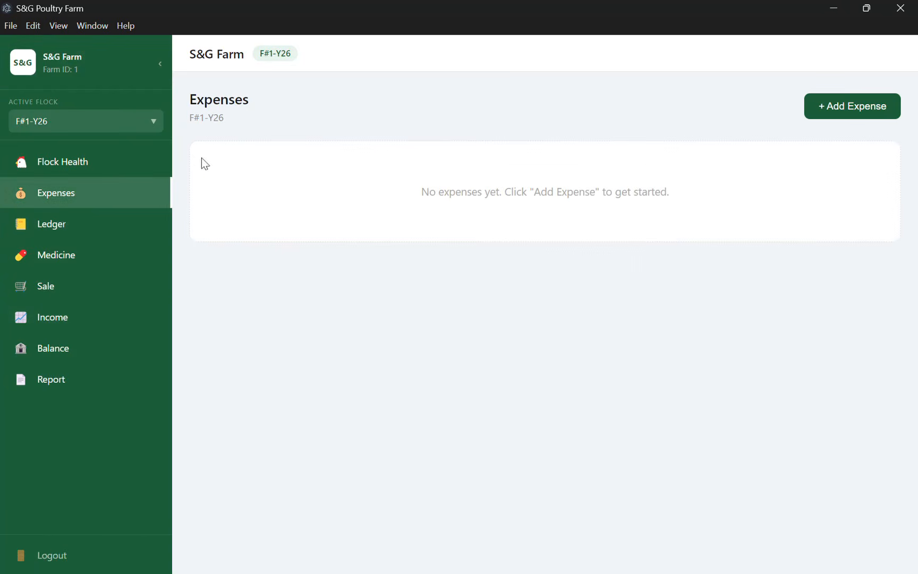
{"action": "left_click", "coordinate": [54, 73]}
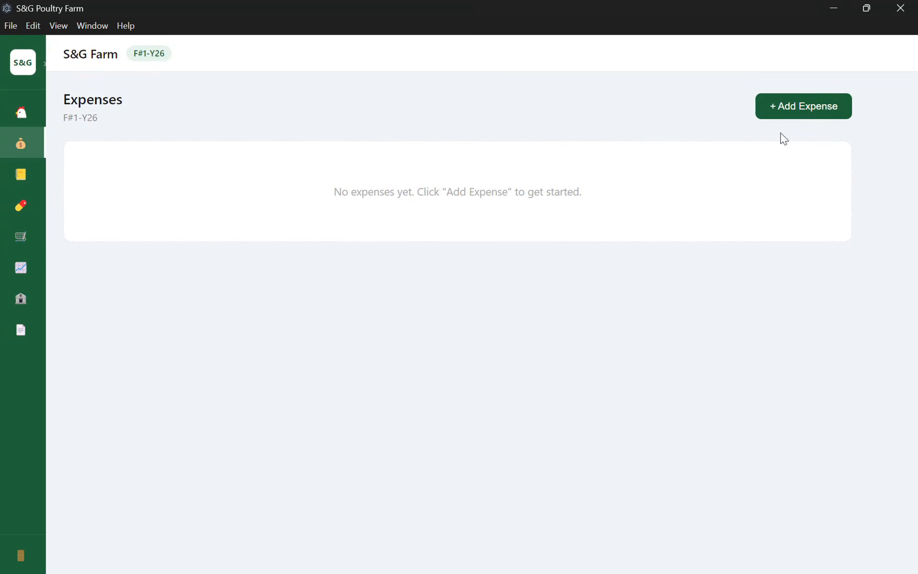
Add a Labour expense 'Salary given to xyz labour' of Rs. 12000 with Bill set to No.
{"action": "left_click", "coordinate": [819, 118]}
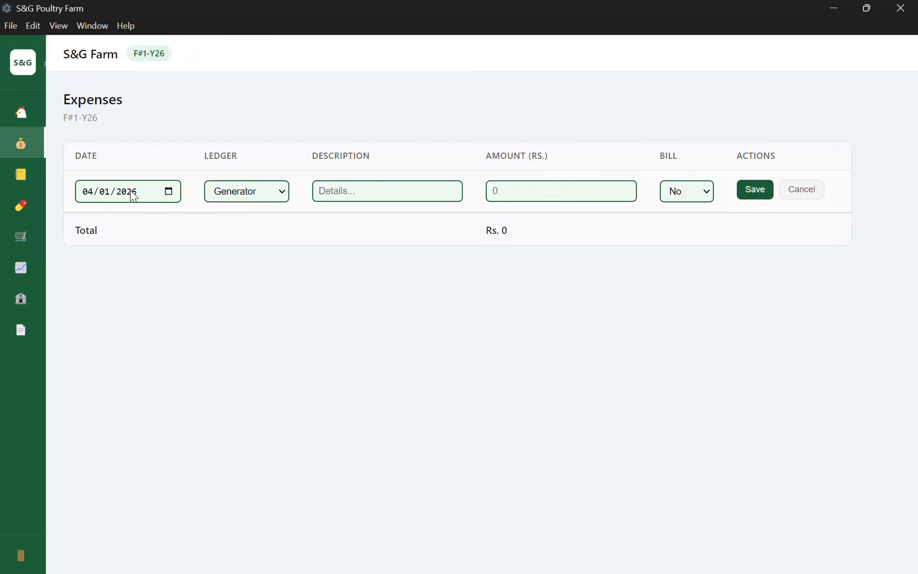
{"action": "left_click", "coordinate": [271, 194]}
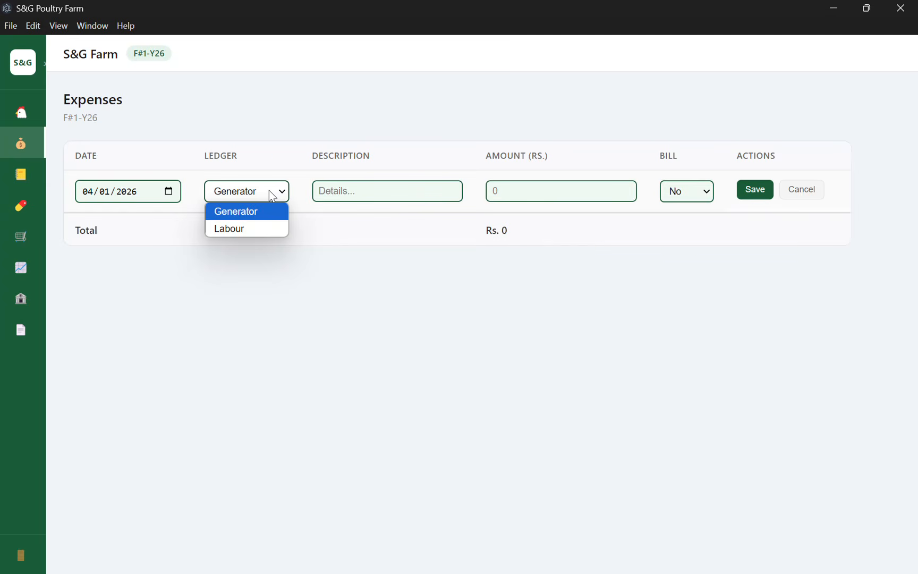
{"action": "left_click", "coordinate": [253, 229]}
{"action": "left_click", "coordinate": [372, 188]}
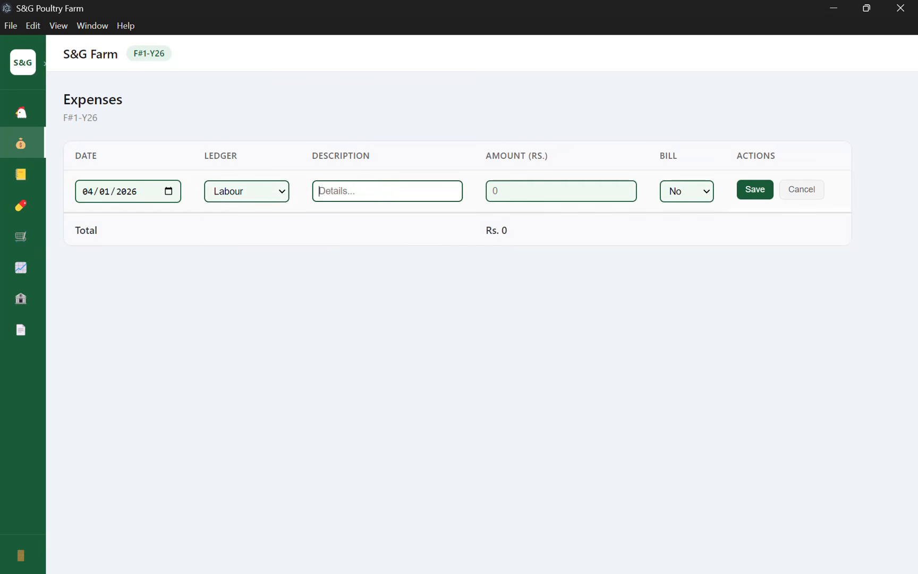
{"action": "type", "text": "Salary given"}
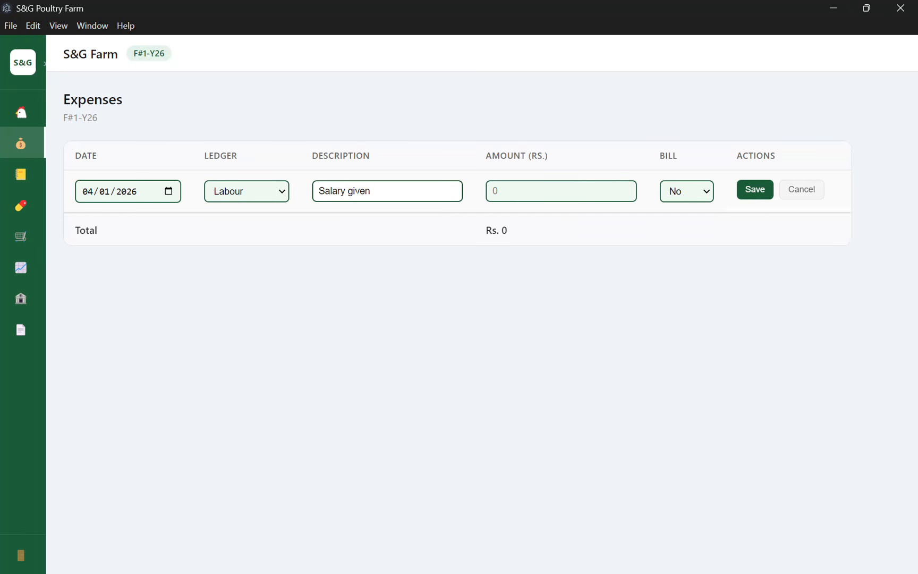
{"action": "type", "text": " to xyz labour"}
{"action": "left_click", "coordinate": [537, 194]}
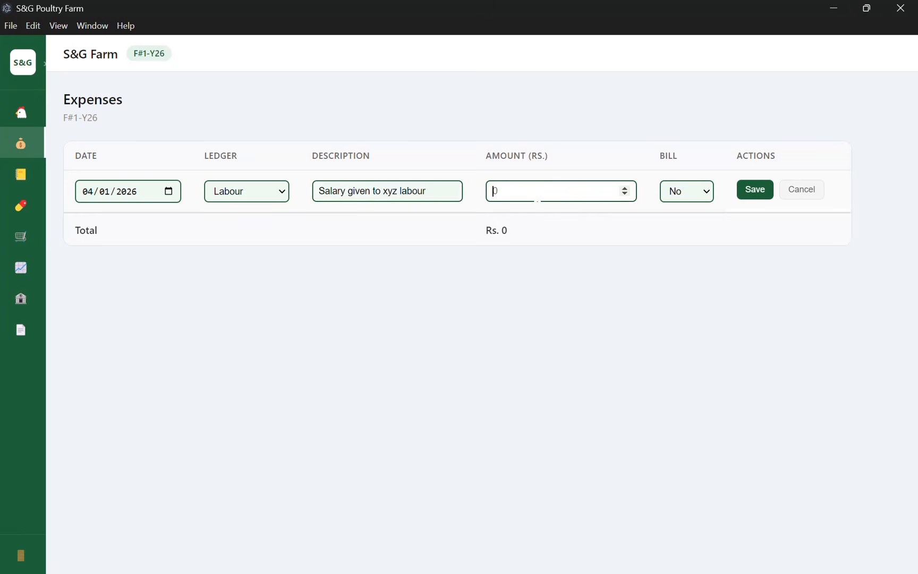
{"action": "type", "text": "12000"}
{"action": "left_click", "coordinate": [678, 203]}
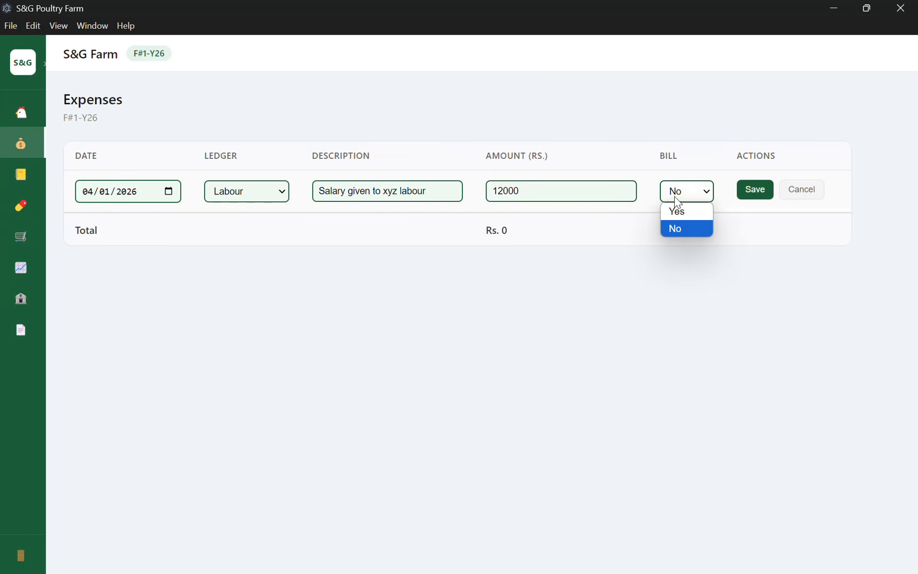
{"action": "left_click", "coordinate": [679, 227]}
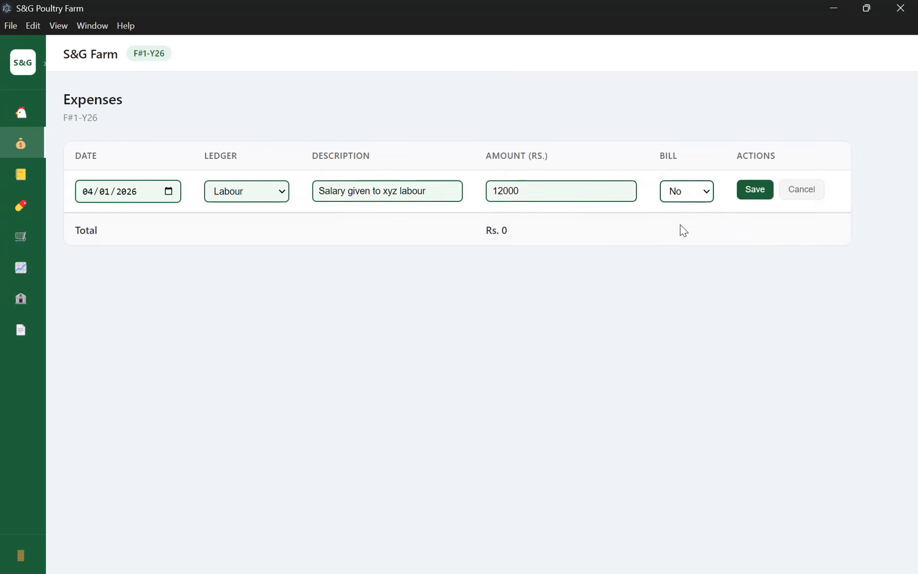
{"action": "left_click", "coordinate": [755, 195]}
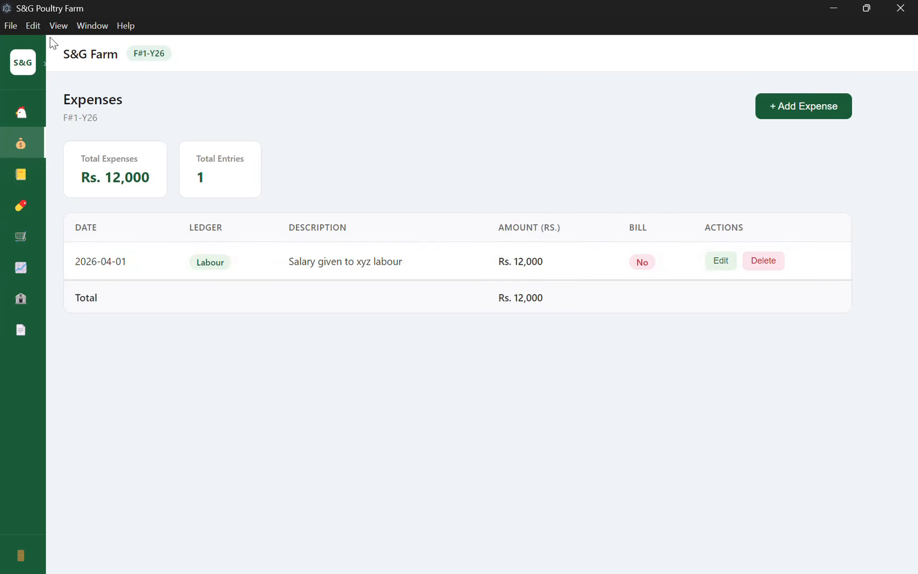
{"action": "left_click", "coordinate": [21, 65]}
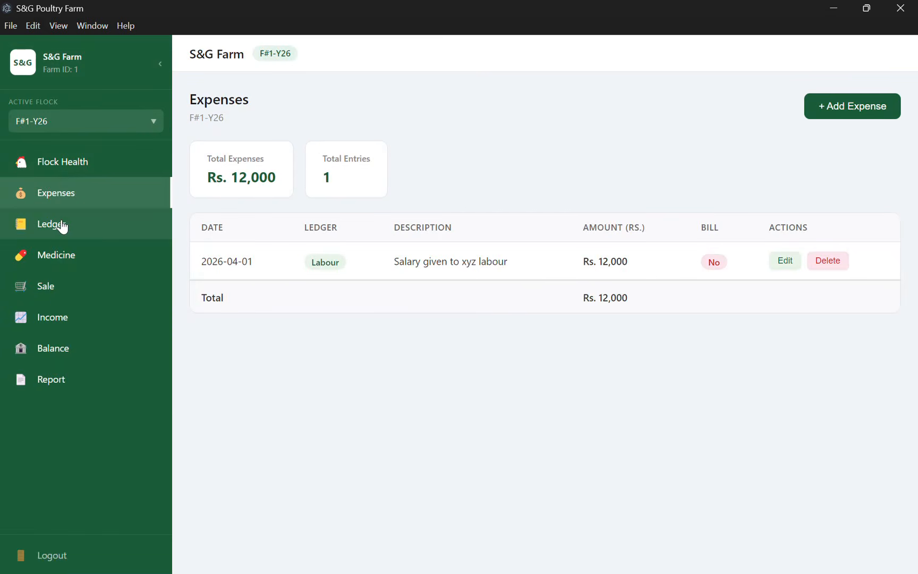
{"action": "left_click", "coordinate": [62, 226]}
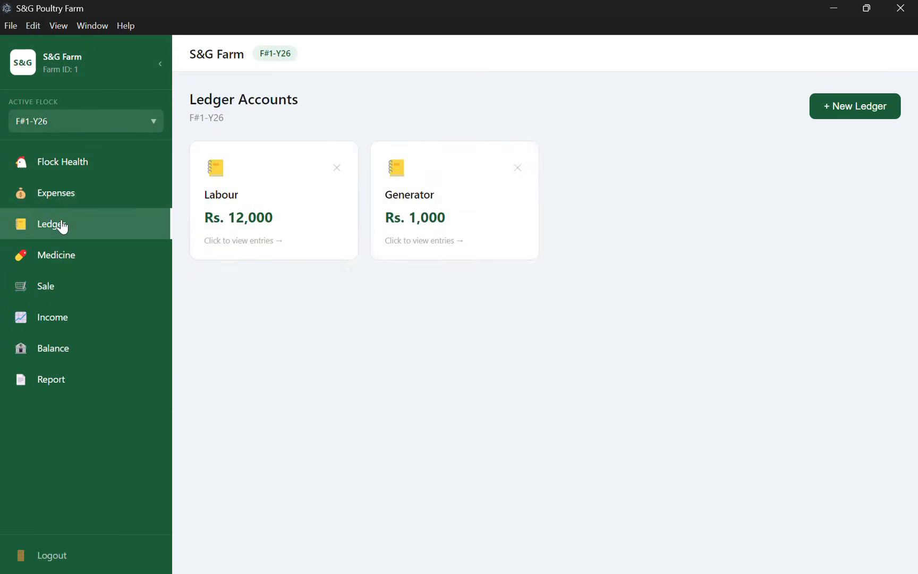
{"action": "left_click", "coordinate": [275, 213]}
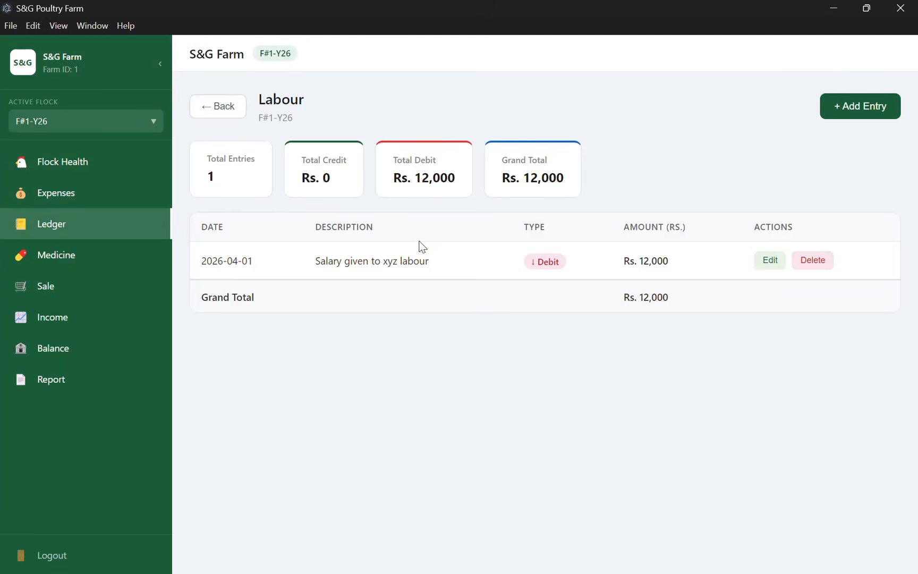
{"action": "triple_click", "coordinate": [367, 256]}
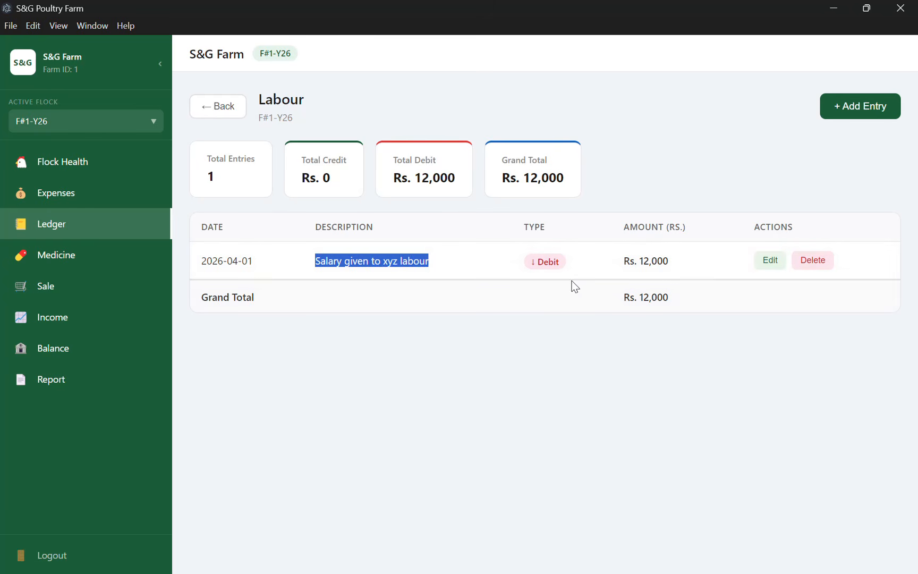
{"action": "left_click", "coordinate": [769, 261]}
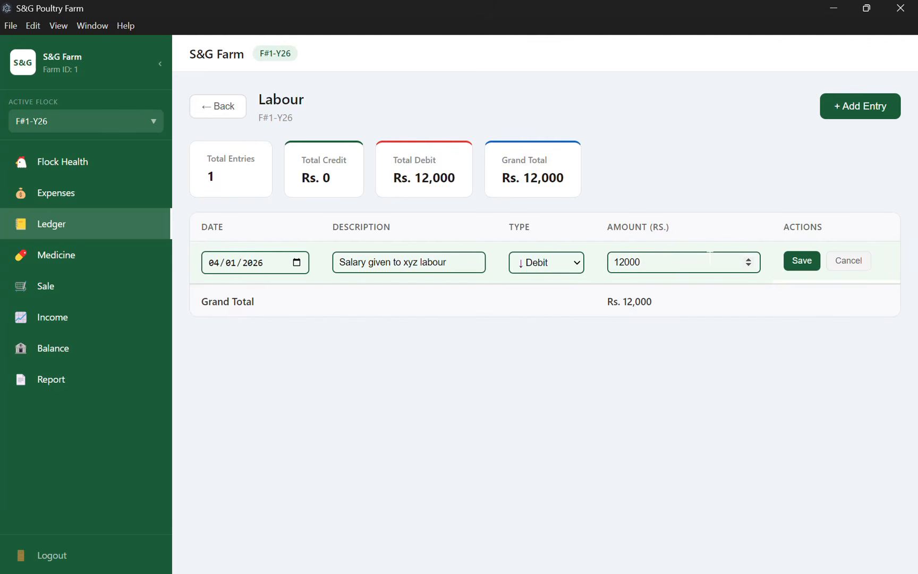
{"action": "left_click", "coordinate": [843, 268]}
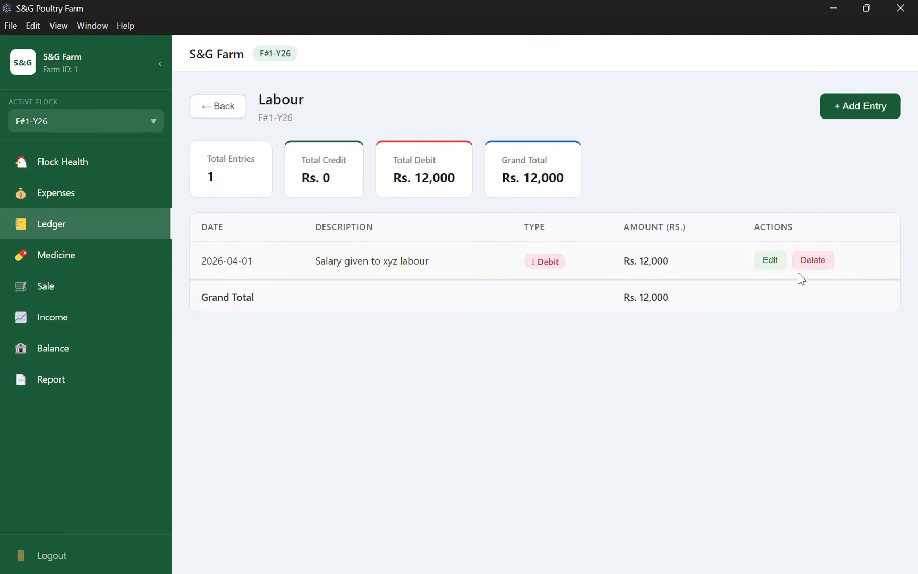
{"action": "left_click", "coordinate": [28, 203]}
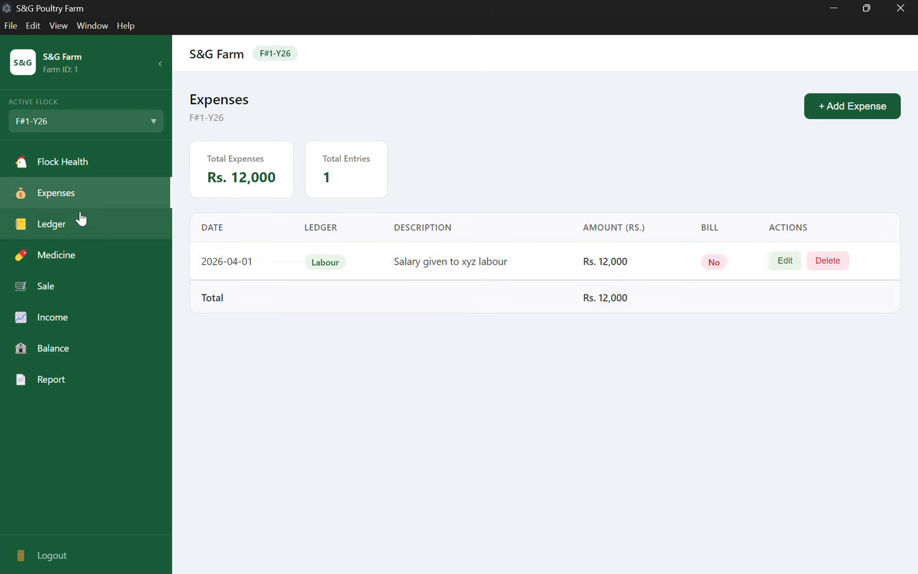
On the Medicine page, add a new trader named 'TM Traders'.
{"action": "left_click", "coordinate": [69, 254]}
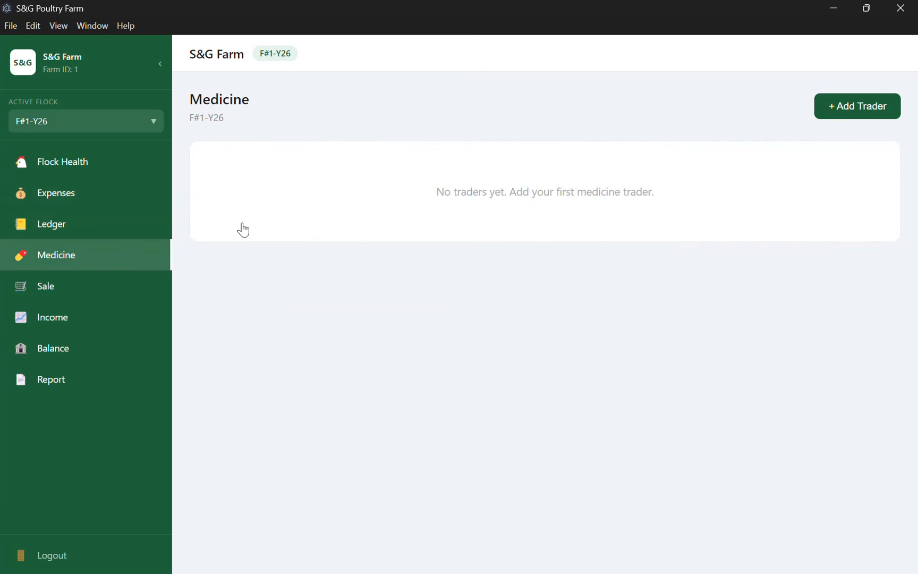
{"action": "left_click", "coordinate": [70, 71]}
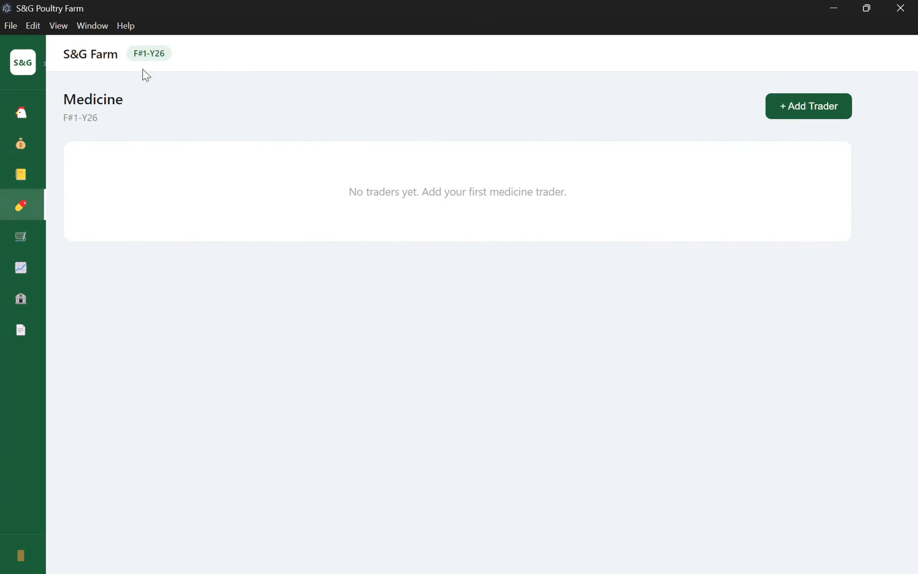
{"action": "left_click", "coordinate": [803, 110]}
{"action": "left_click", "coordinate": [282, 217]}
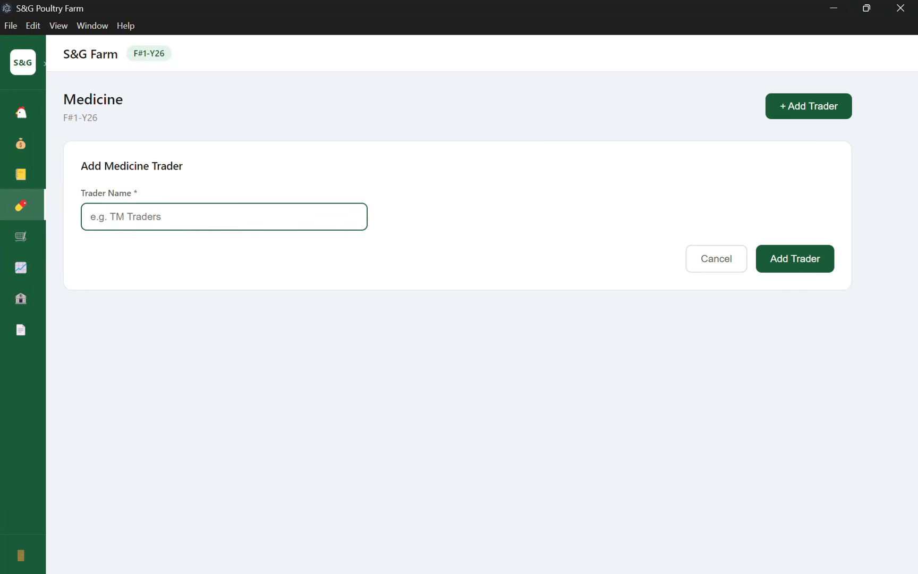
{"action": "type", "text": "TM Traders"}
{"action": "left_click", "coordinate": [796, 250]}
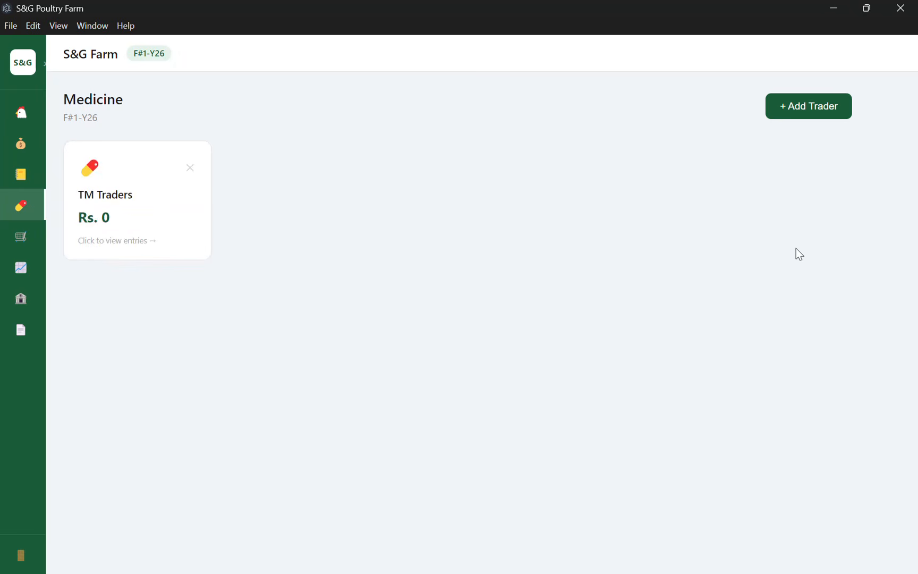
Under TM Traders, save an Insect Killer purchase: quantity 12 at price 100.
{"action": "left_click", "coordinate": [109, 235]}
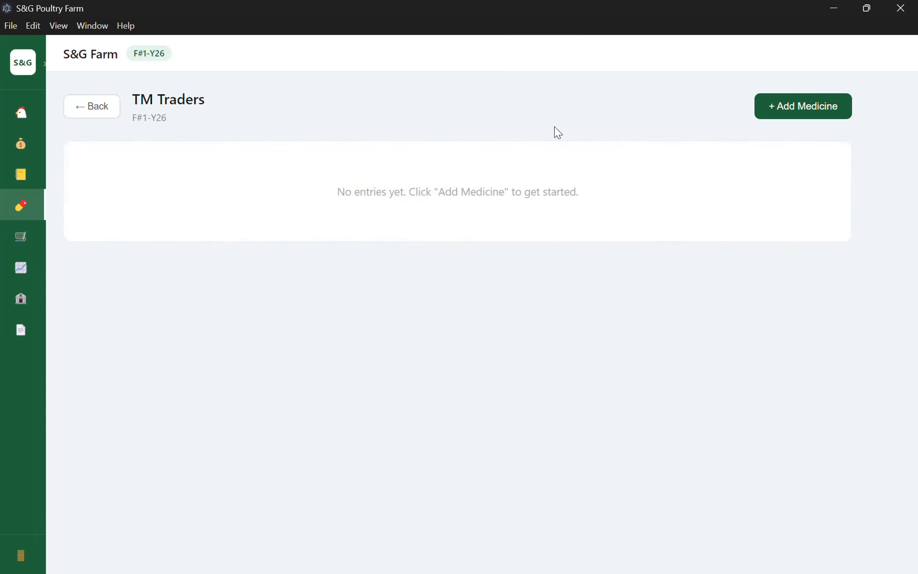
{"action": "left_click", "coordinate": [779, 106]}
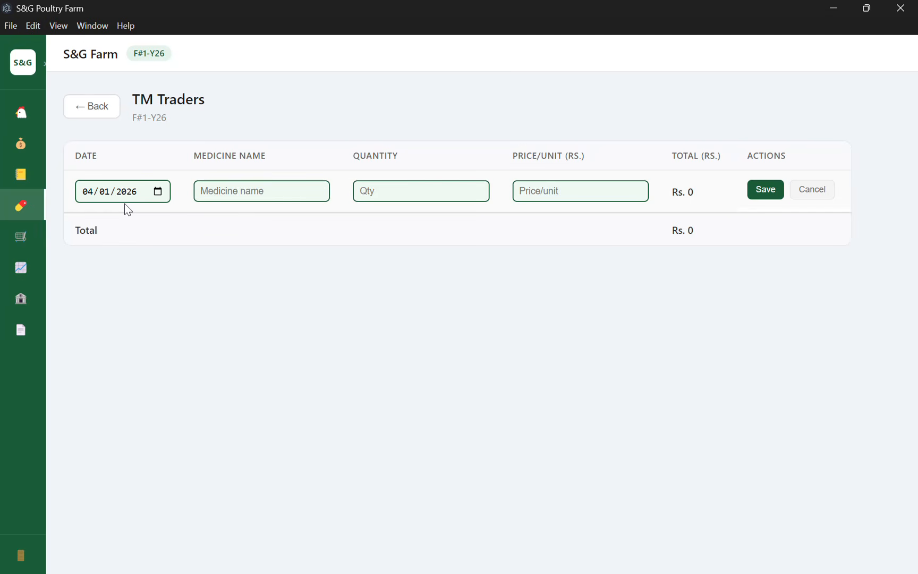
{"action": "left_click", "coordinate": [248, 191]}
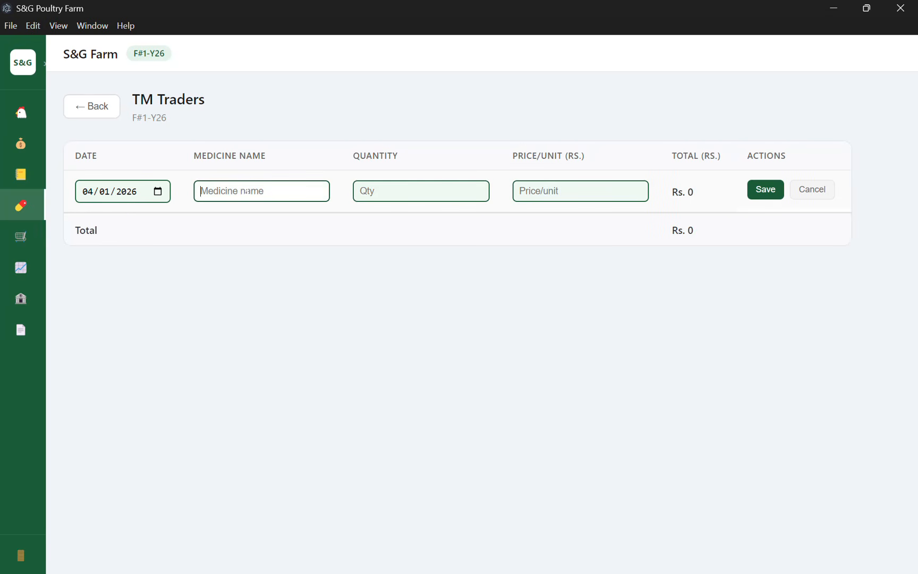
{"action": "type", "text": "Insect Killer"}
{"action": "left_click", "coordinate": [372, 192]}
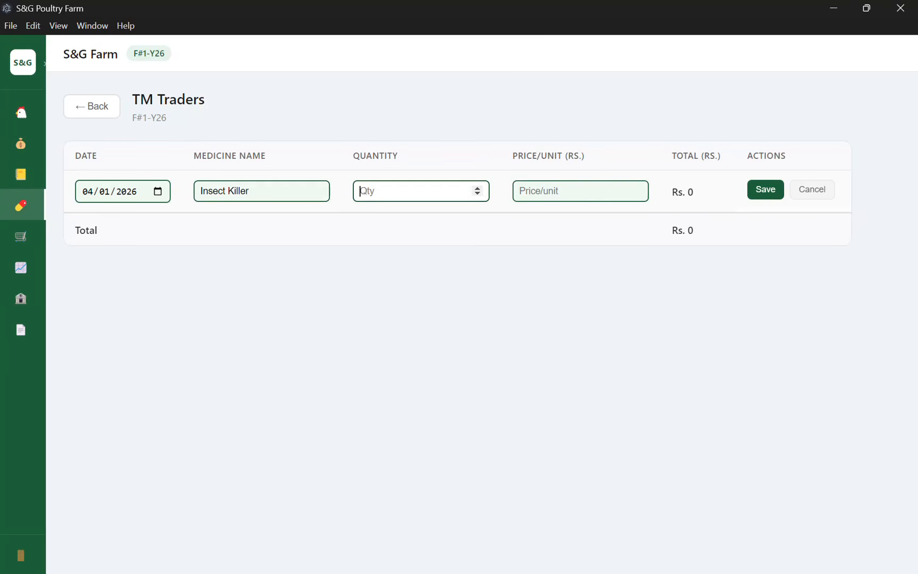
{"action": "type", "text": "12"}
{"action": "left_click", "coordinate": [538, 193]}
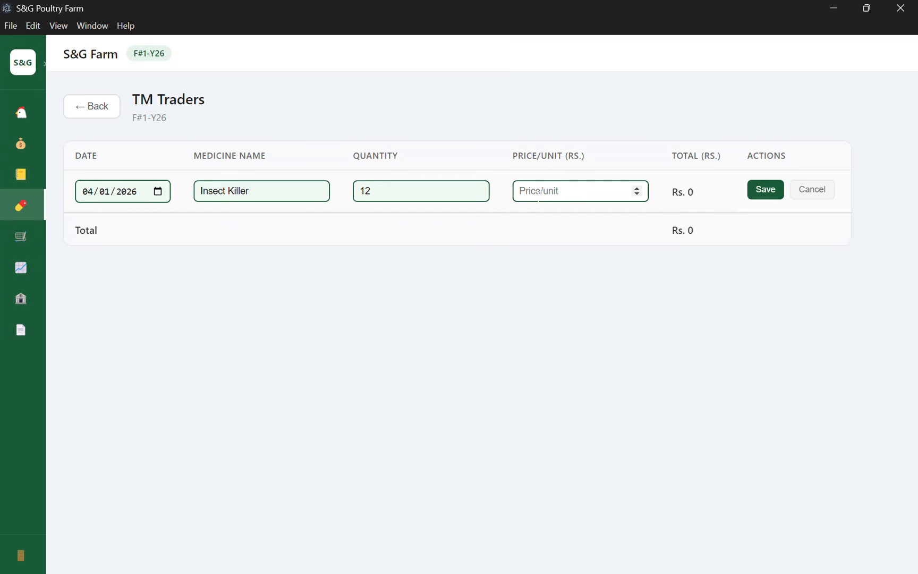
{"action": "type", "text": "100"}
{"action": "left_click", "coordinate": [712, 200]}
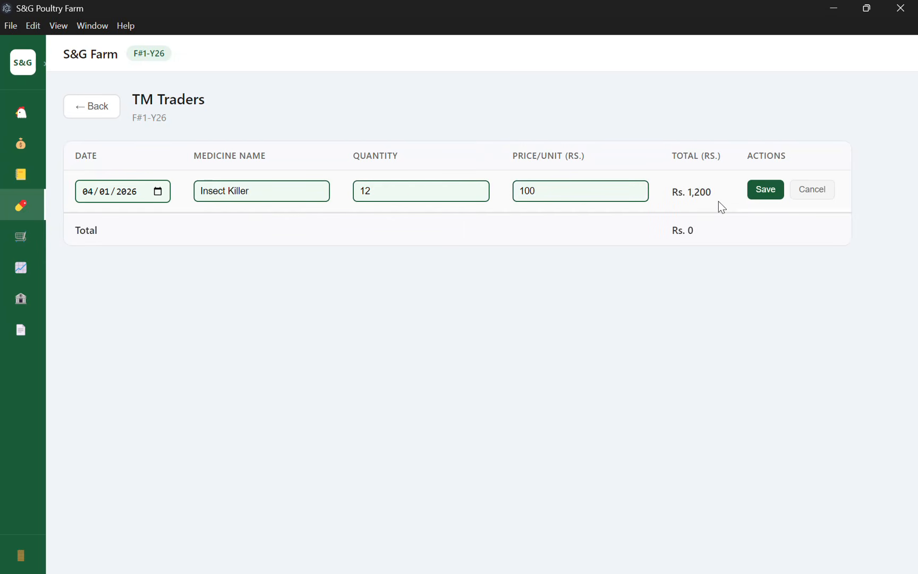
{"action": "left_click", "coordinate": [766, 193]}
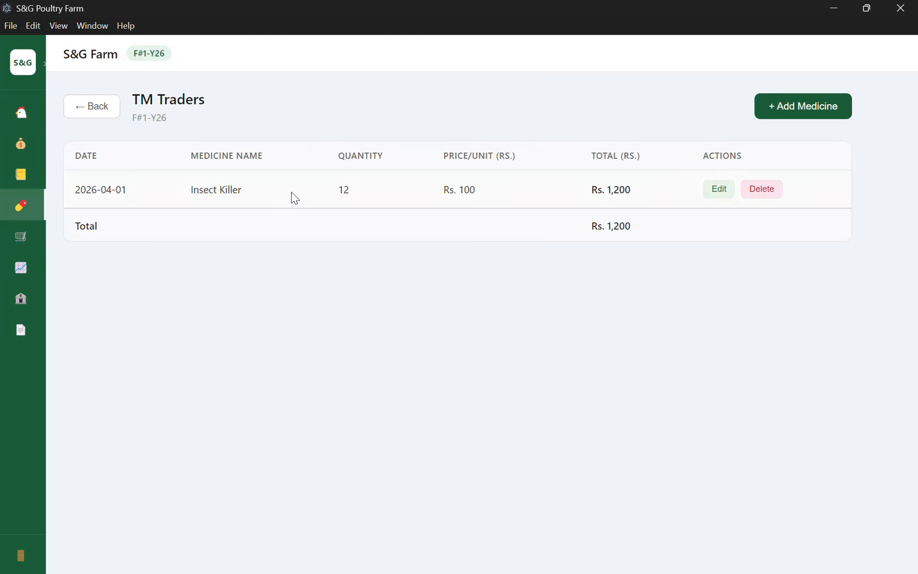
Re-save the Insect Killer entry unchanged, cancel its deletion, and return to the traders list.
{"action": "left_click", "coordinate": [105, 108]}
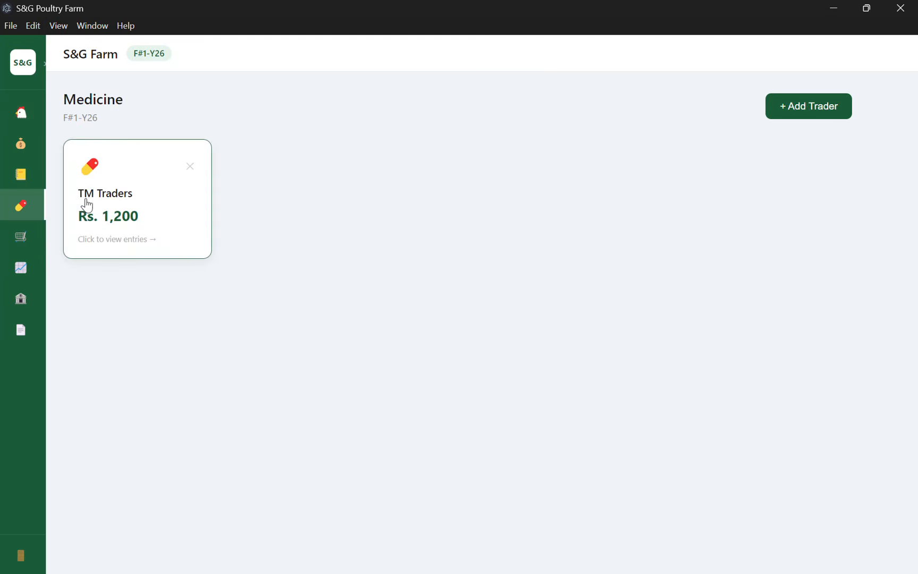
{"action": "left_click", "coordinate": [138, 230]}
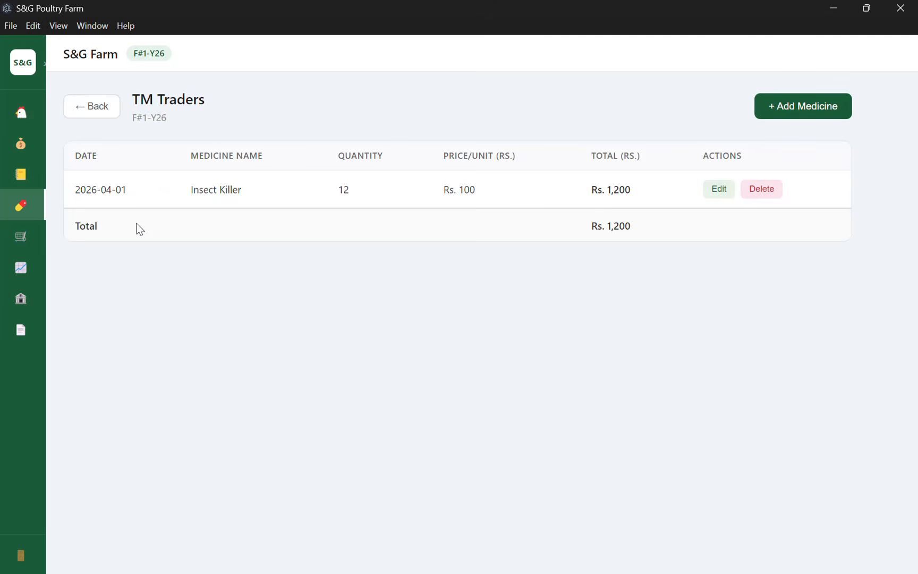
{"action": "left_click", "coordinate": [719, 189]}
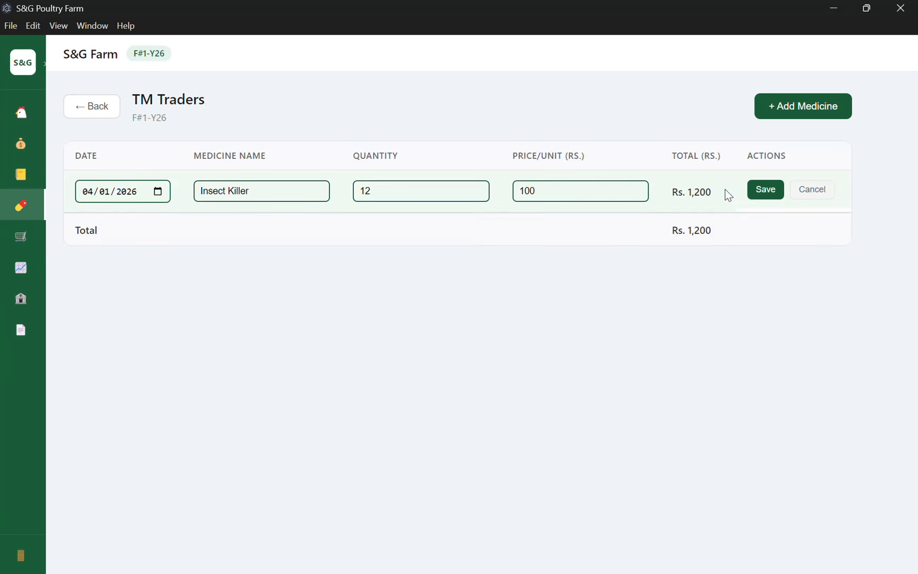
{"action": "left_click", "coordinate": [772, 190]}
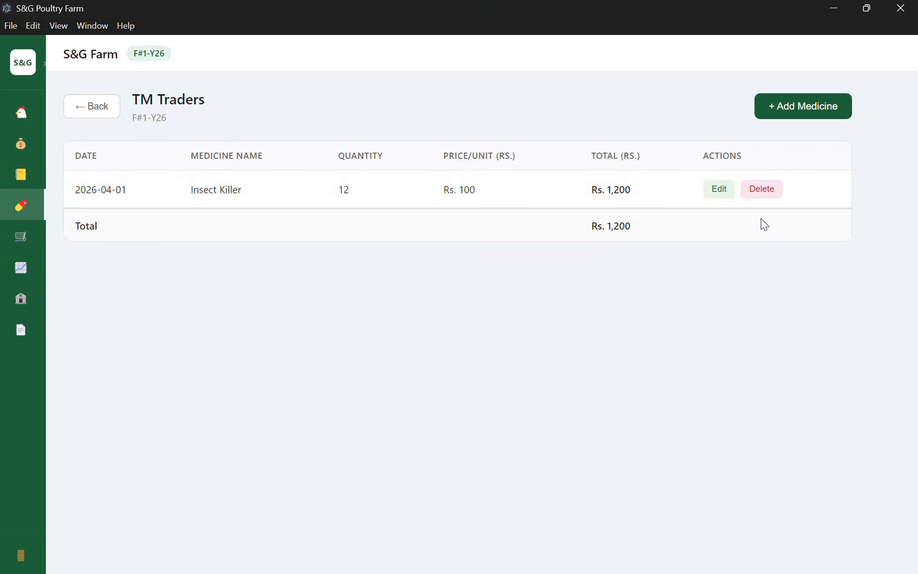
{"action": "left_click", "coordinate": [764, 190]}
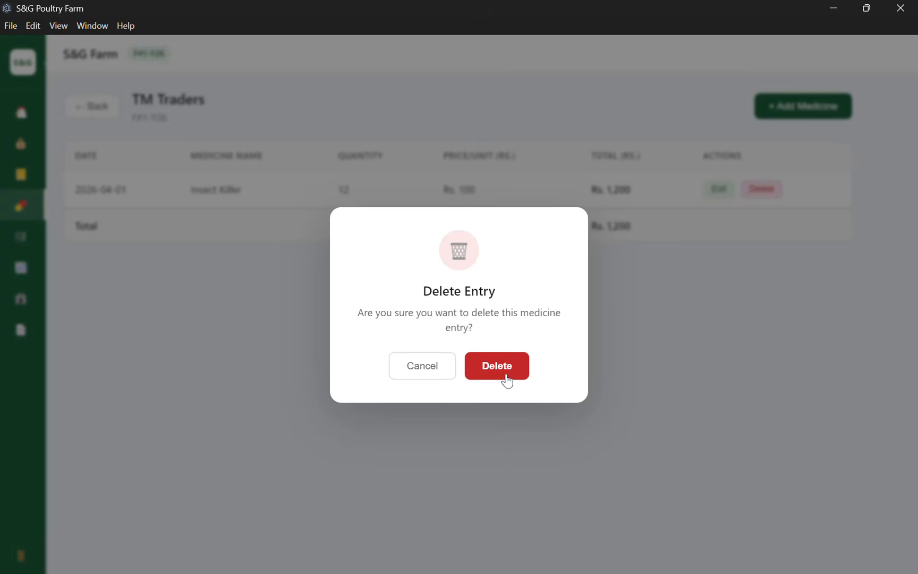
{"action": "left_click", "coordinate": [426, 368]}
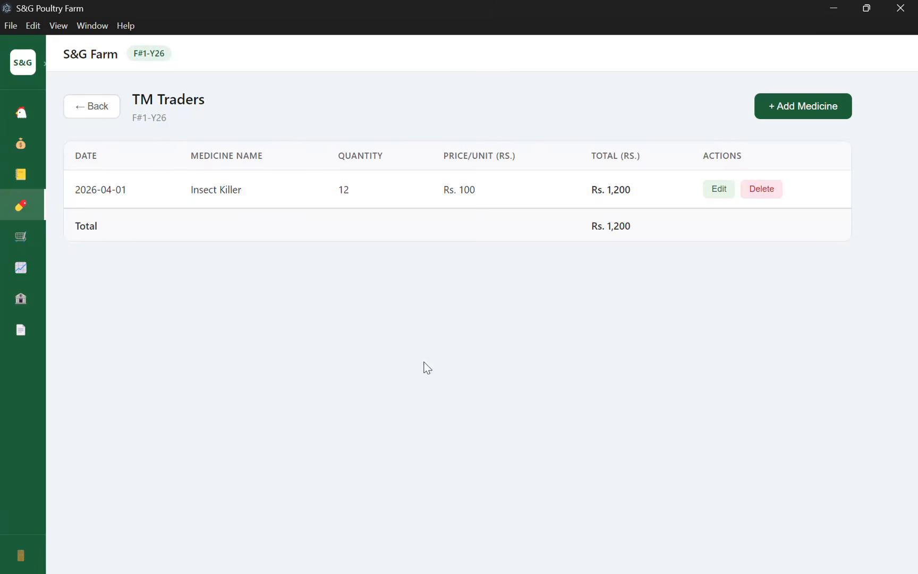
{"action": "left_click", "coordinate": [97, 108]}
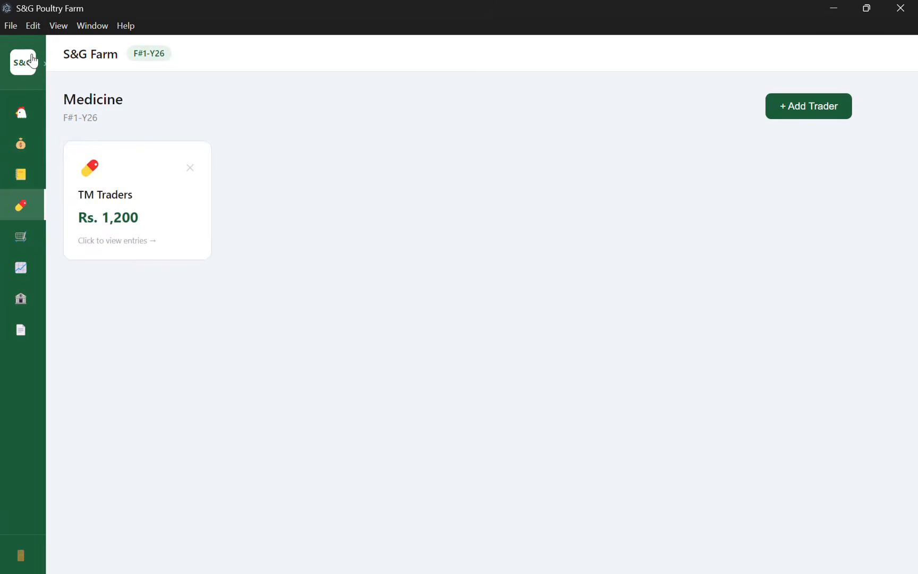
Open flock F#1-Y26's Sale page and begin adding a broker, entering the broker's name.
{"action": "left_click", "coordinate": [31, 65]}
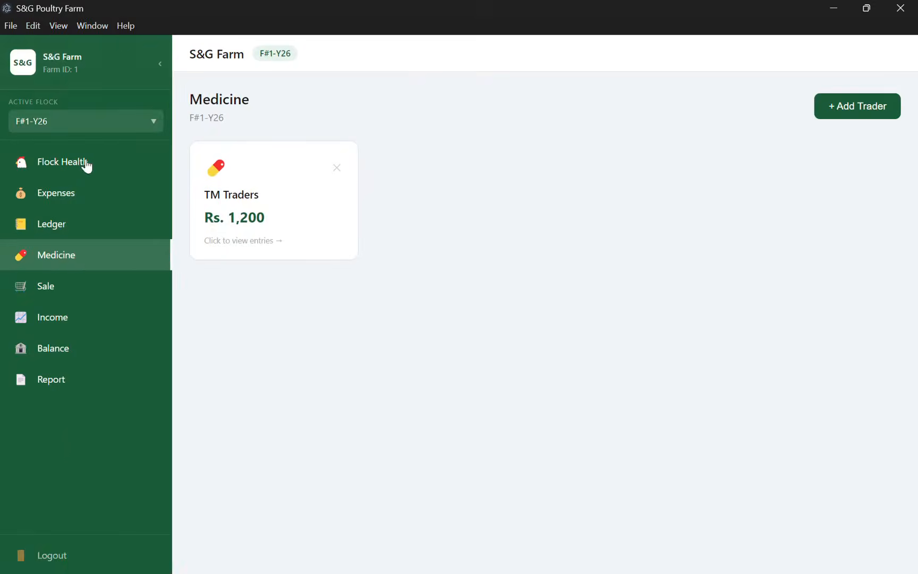
{"action": "left_click", "coordinate": [62, 299]}
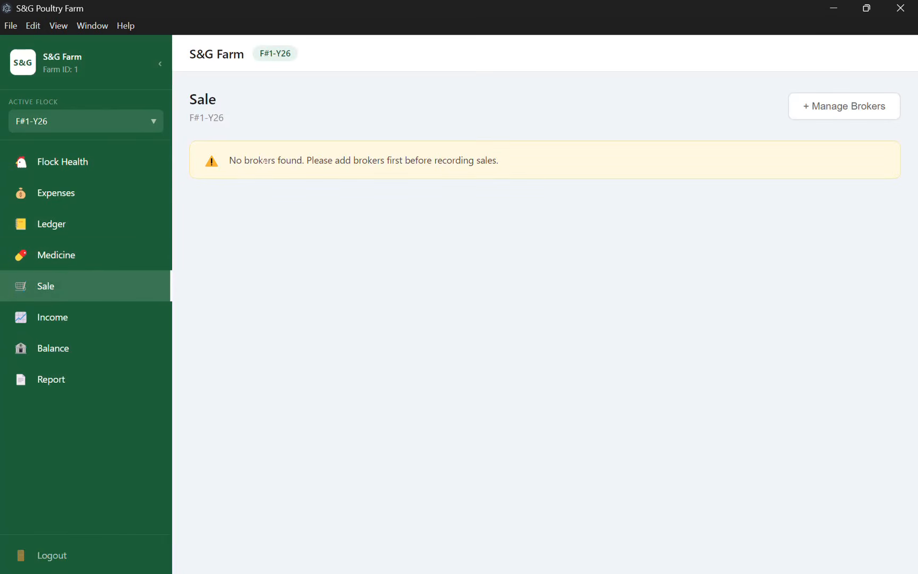
{"action": "left_click", "coordinate": [50, 83]}
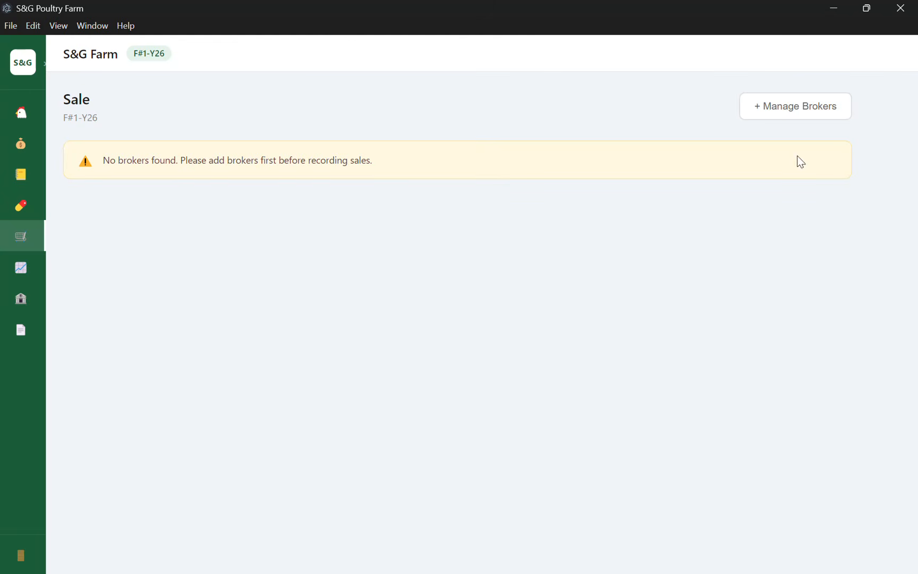
{"action": "left_click", "coordinate": [812, 116]}
{"action": "left_click", "coordinate": [321, 199]}
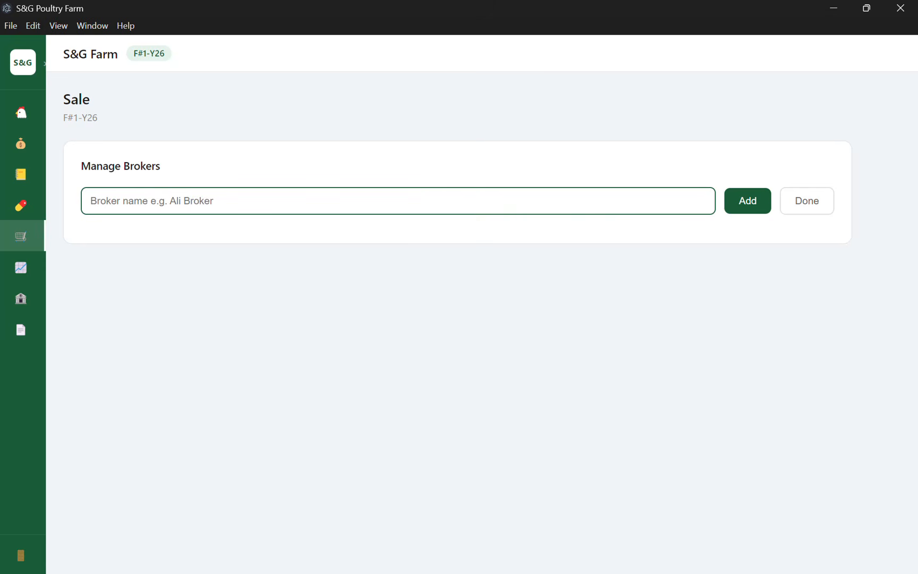
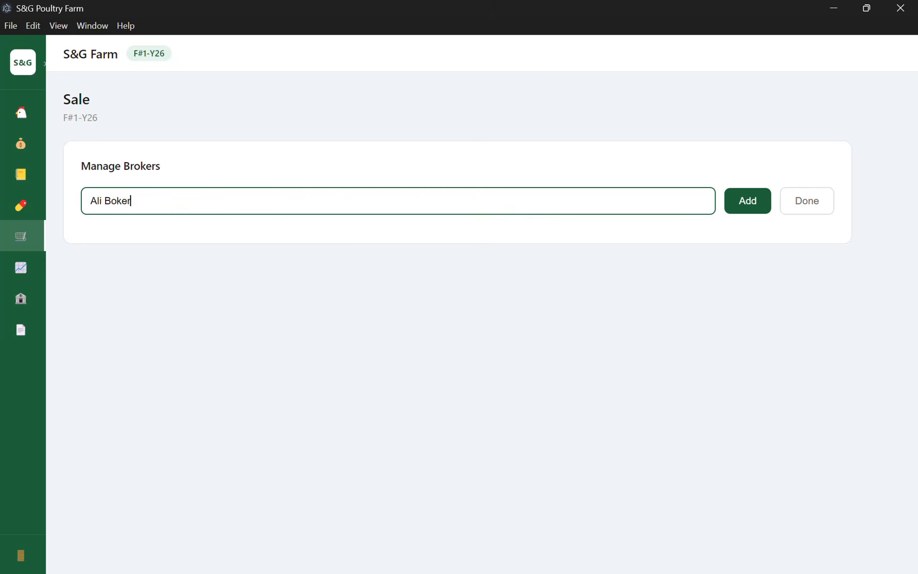
{"action": "left_click", "coordinate": [740, 204]}
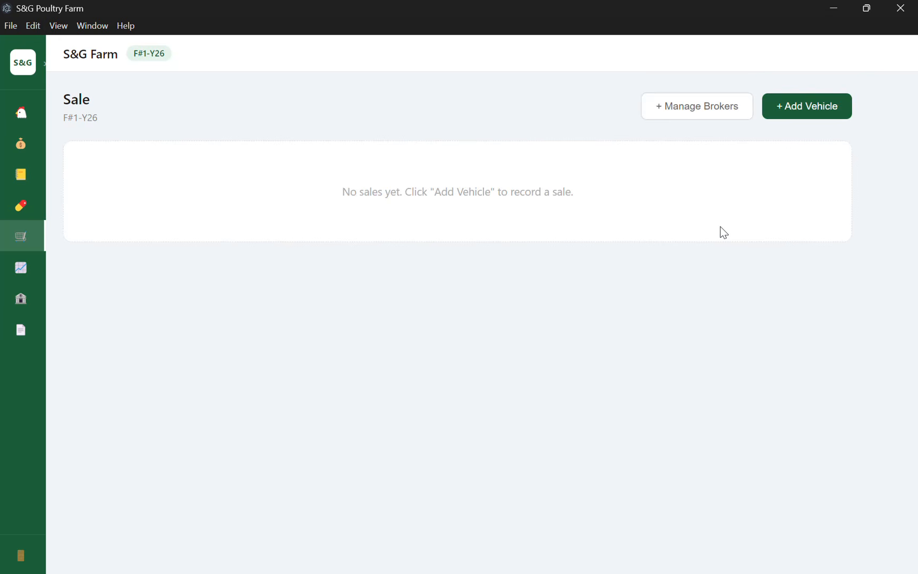
{"action": "left_click", "coordinate": [802, 111]}
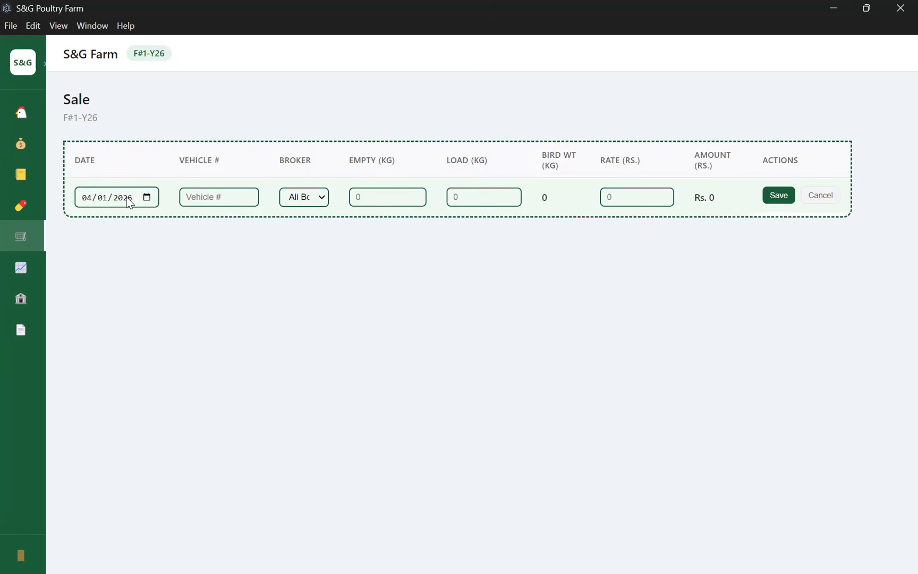
{"action": "left_click", "coordinate": [186, 197]}
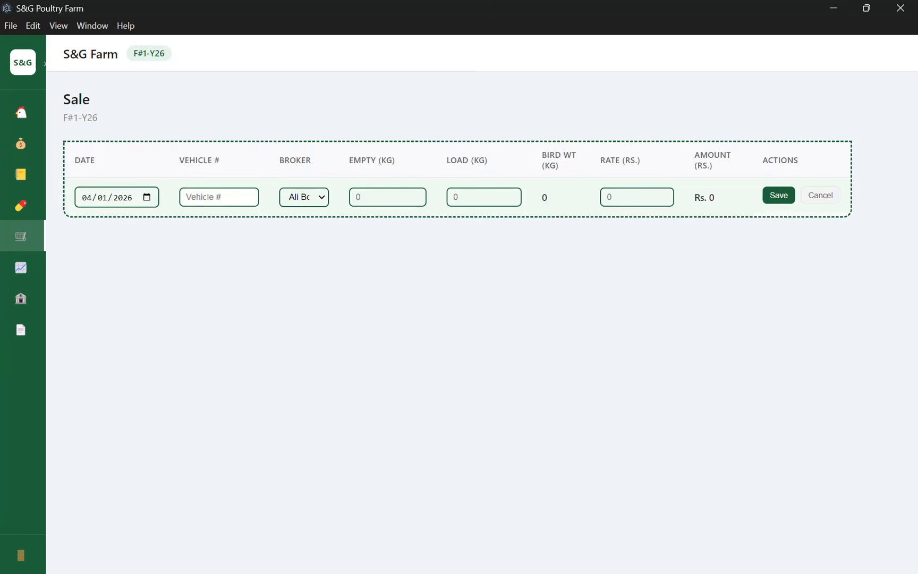
{"action": "type", "text": "LEH2057"}
{"action": "left_click", "coordinate": [299, 203]}
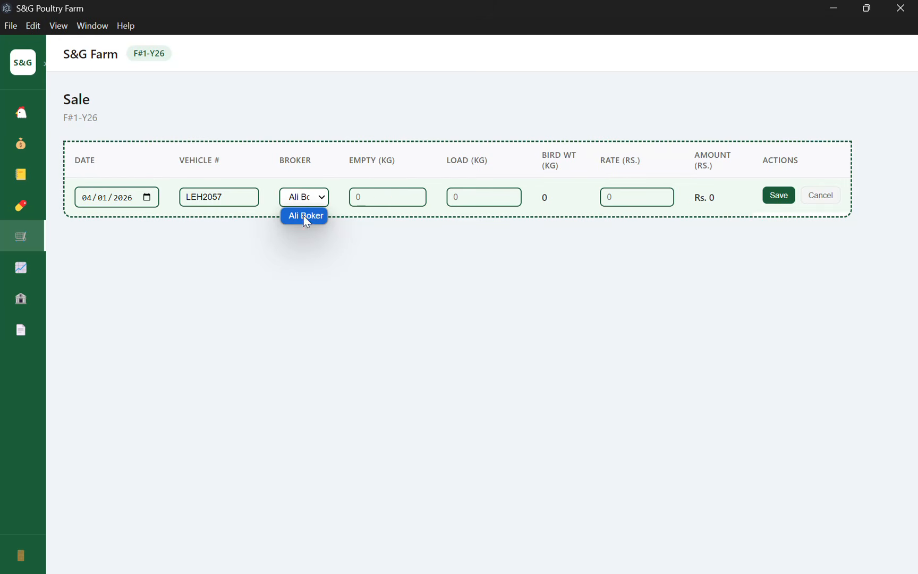
{"action": "left_click", "coordinate": [305, 217]}
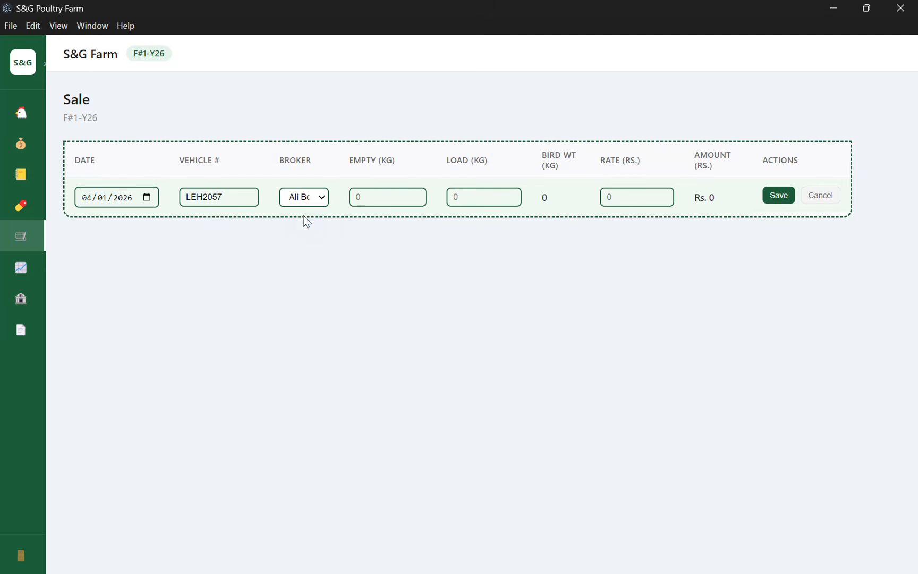
Enter empty weight 300, loaded weight 500, rate 200, and save the sale.
{"action": "left_click", "coordinate": [372, 195]}
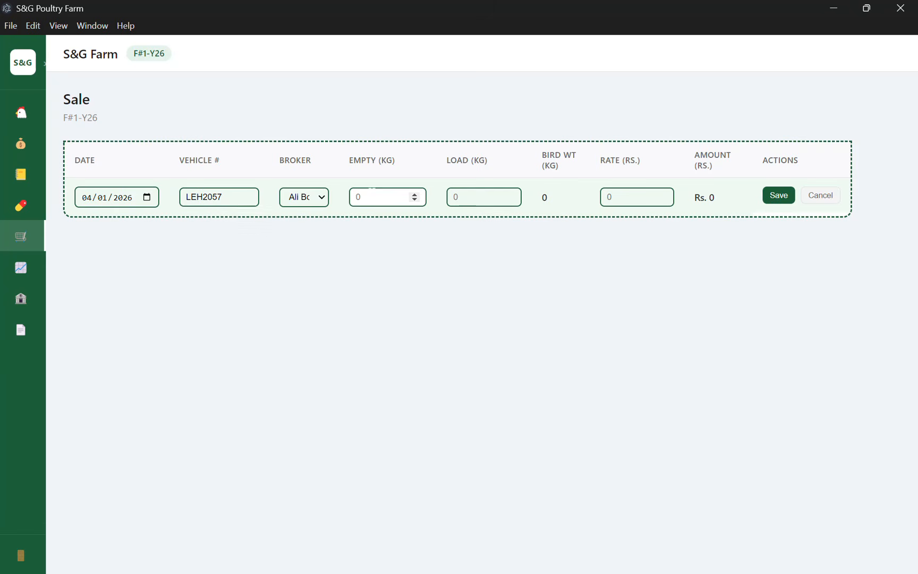
{"action": "type", "text": "300"}
{"action": "left_click", "coordinate": [454, 197]}
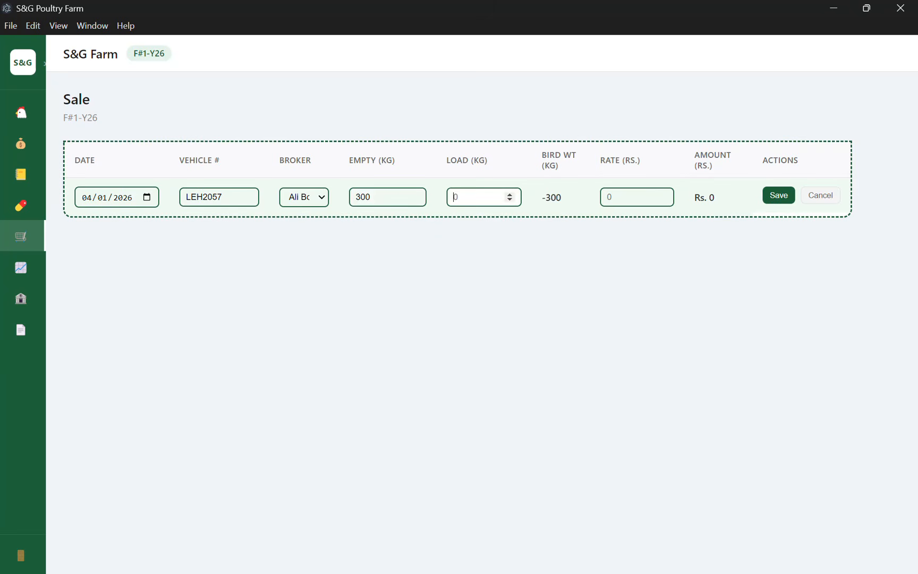
{"action": "type", "text": "500"}
{"action": "left_click", "coordinate": [583, 227]}
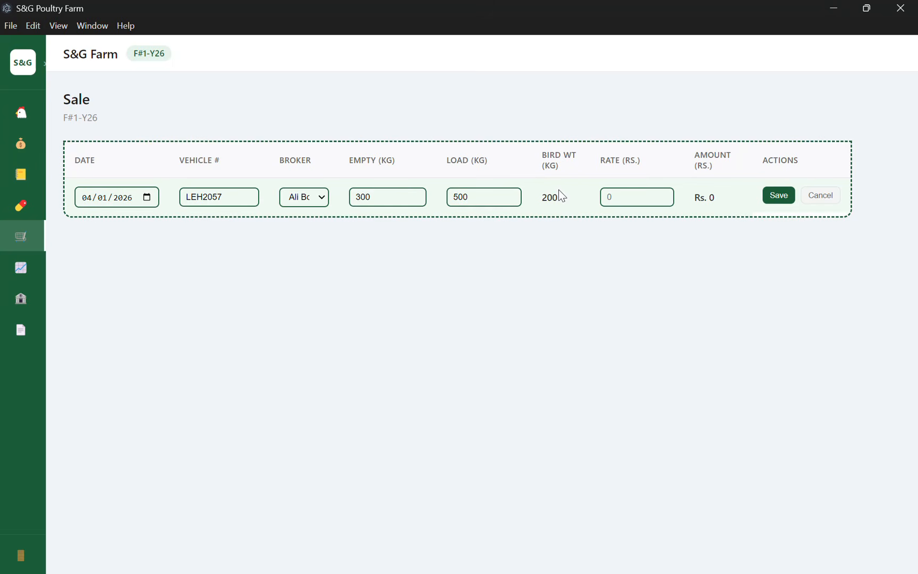
{"action": "left_click", "coordinate": [610, 199]}
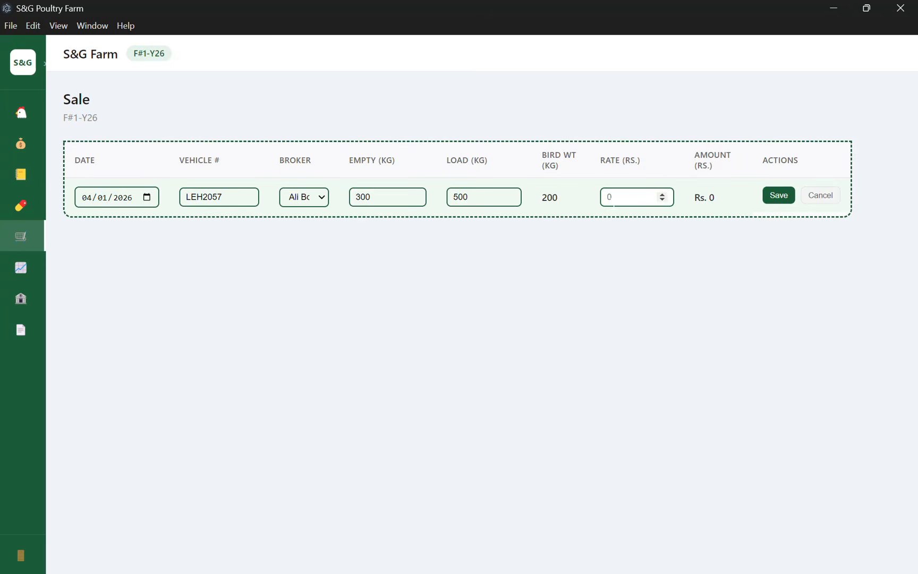
{"action": "type", "text": "200"}
{"action": "left_click", "coordinate": [642, 223]}
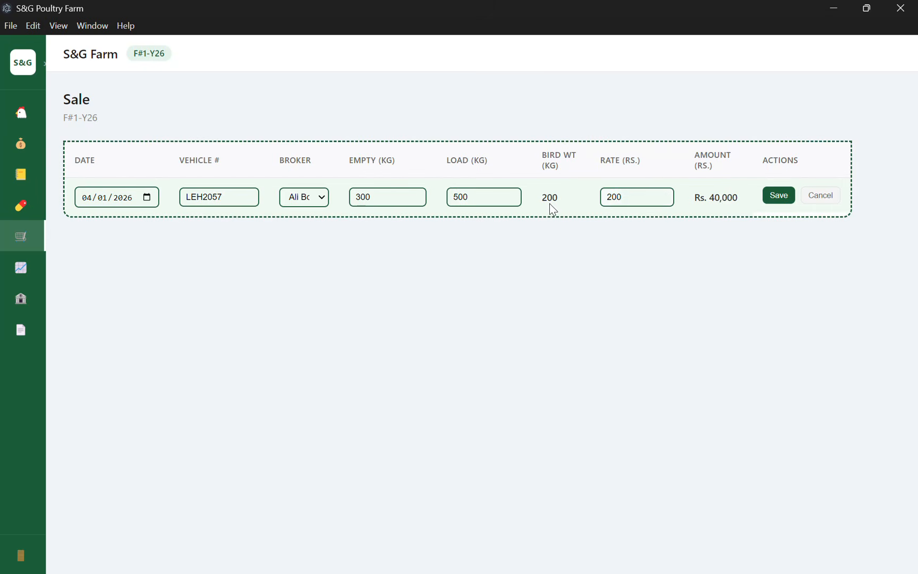
{"action": "left_click", "coordinate": [778, 195]}
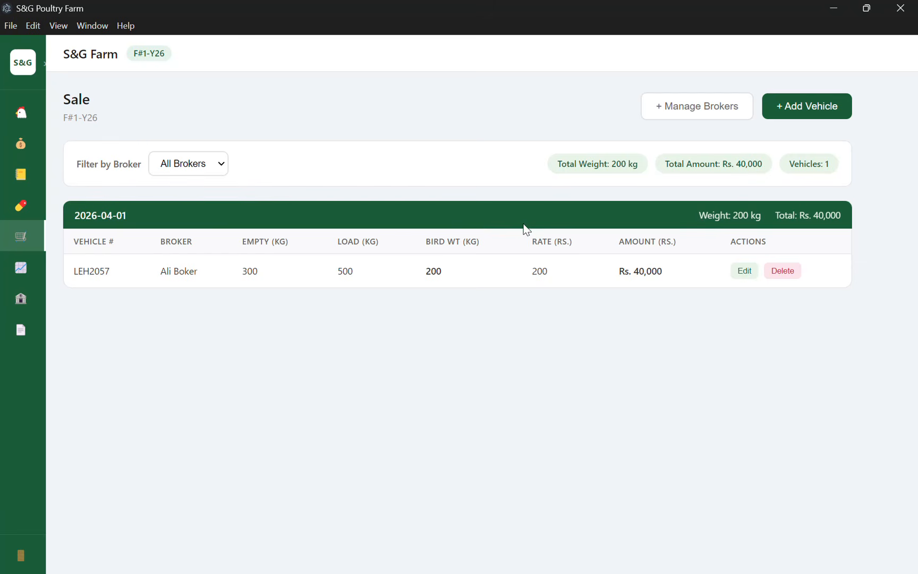
Add a second broker, entering the broker's name.
{"action": "left_click", "coordinate": [679, 115]}
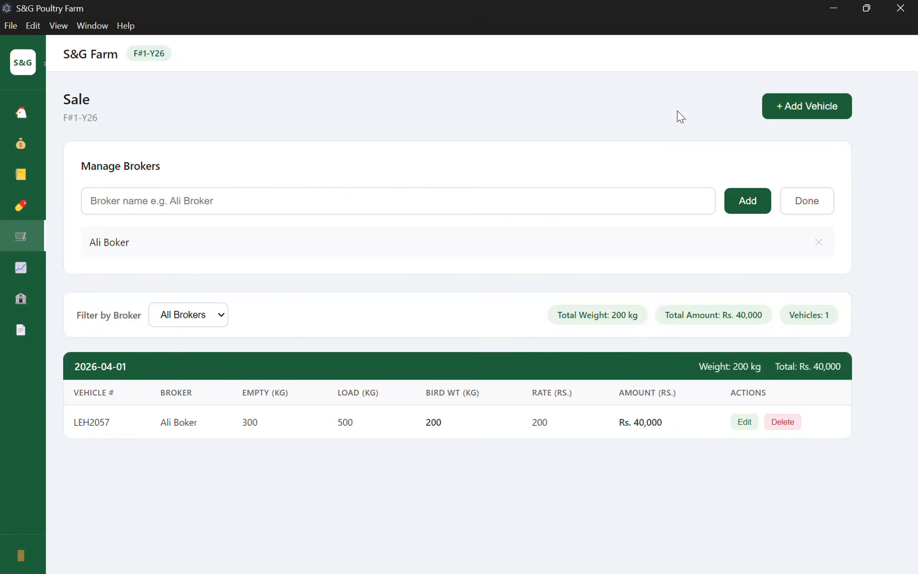
{"action": "left_click", "coordinate": [751, 207]}
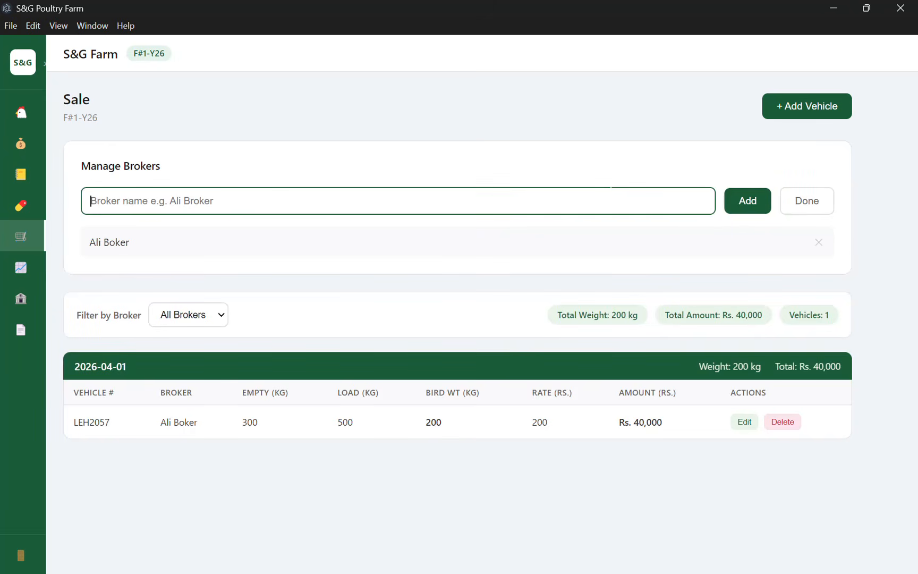
{"action": "type", "text": "Ahmed"}
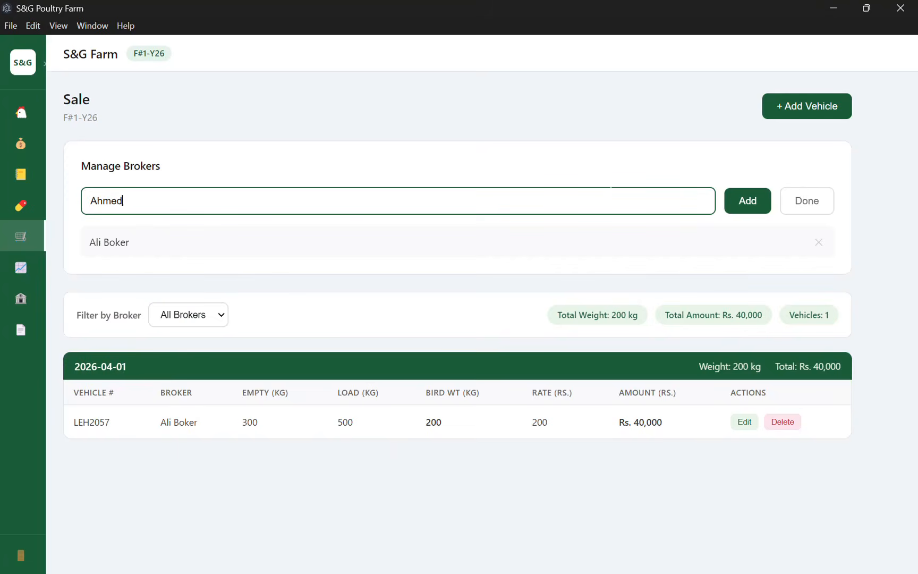
{"action": "left_click", "coordinate": [747, 201]}
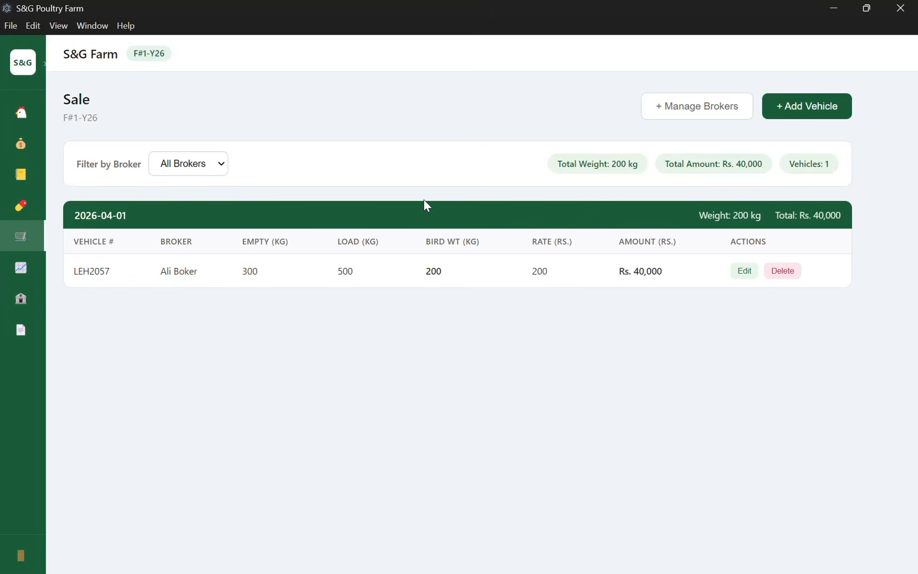
Save a sale for vehicle hem1234 with the second broker: empty 200, loaded 500, rate 120.
{"action": "left_click", "coordinate": [834, 113]}
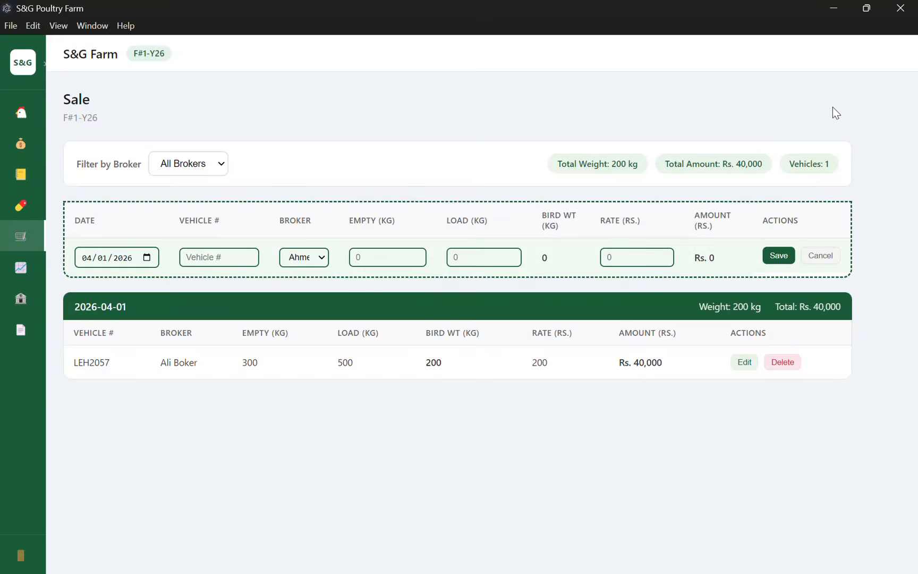
{"action": "left_click", "coordinate": [200, 257]}
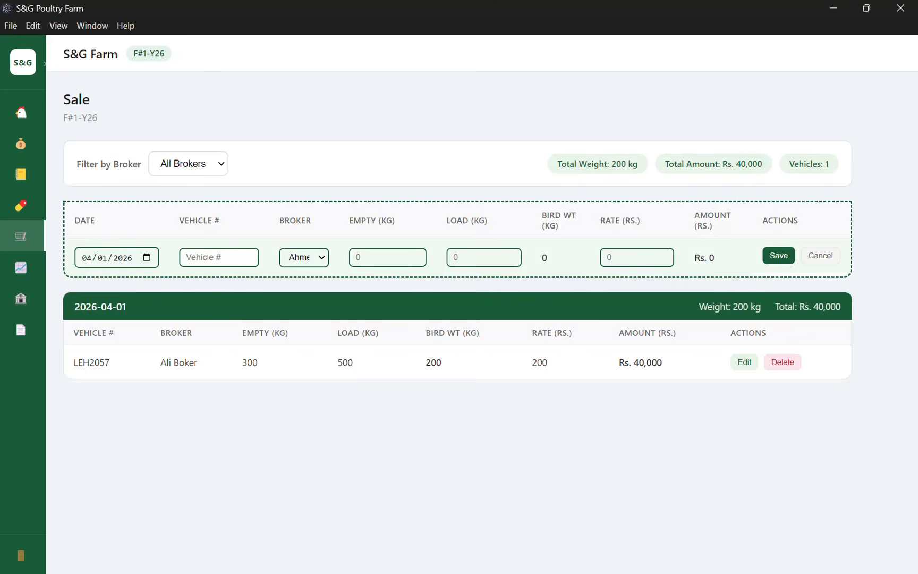
{"action": "type", "text": "hem1234"}
{"action": "left_click", "coordinate": [303, 258]}
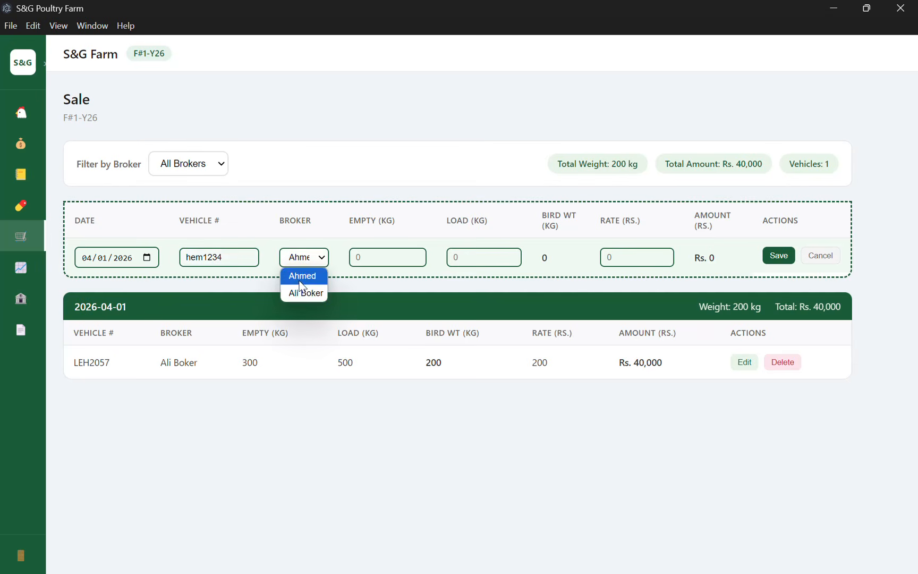
{"action": "left_click", "coordinate": [300, 281]}
{"action": "left_click", "coordinate": [378, 254]}
{"action": "type", "text": "200"}
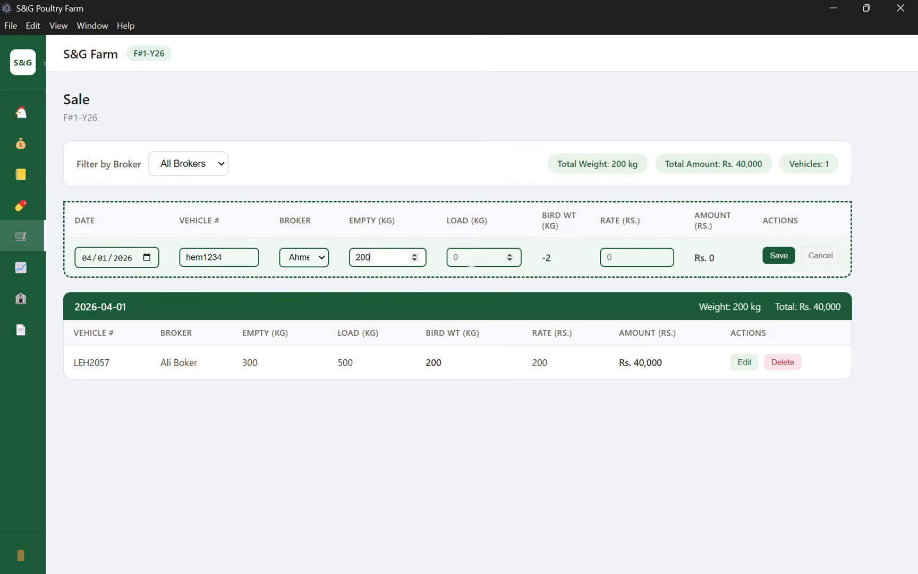
{"action": "key", "text": "Tab"}
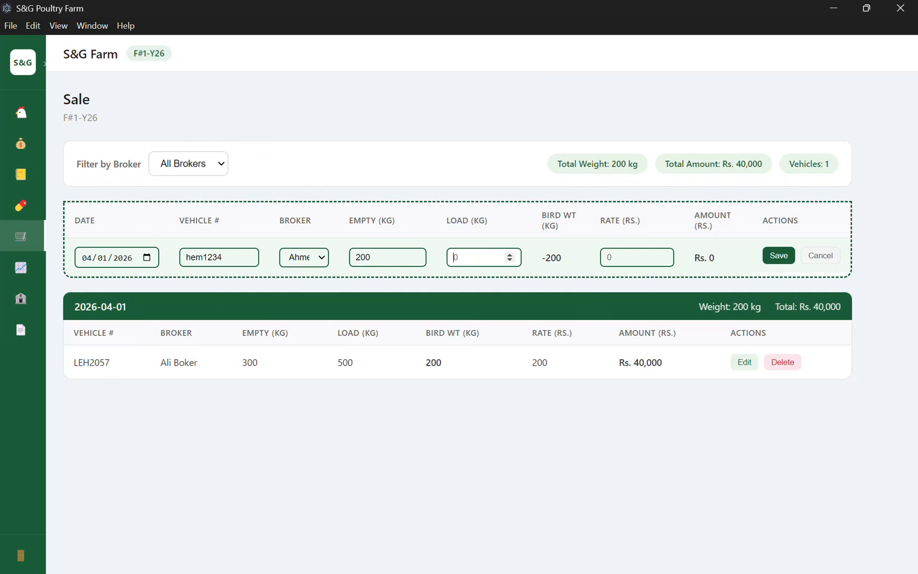
{"action": "type", "text": "500"}
{"action": "key", "text": "Tab"}
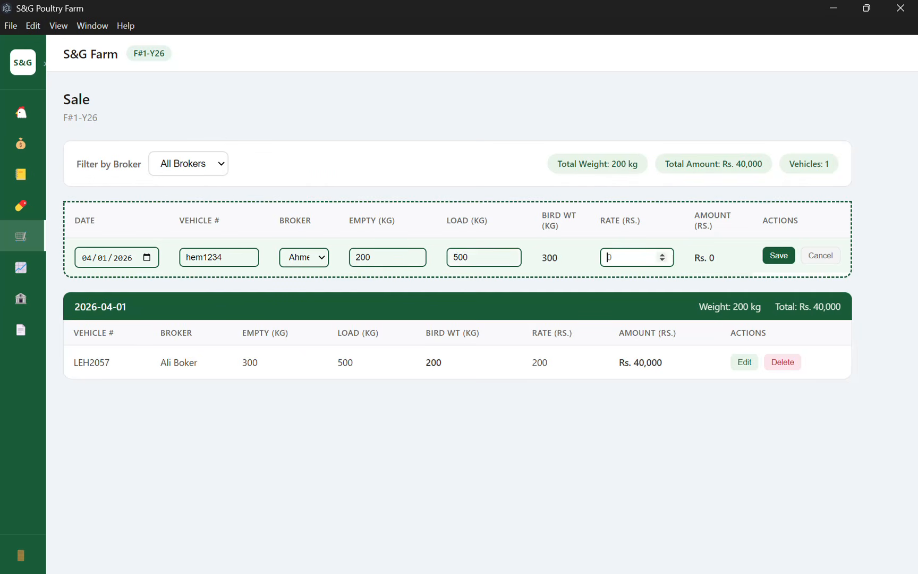
{"action": "type", "text": "120"}
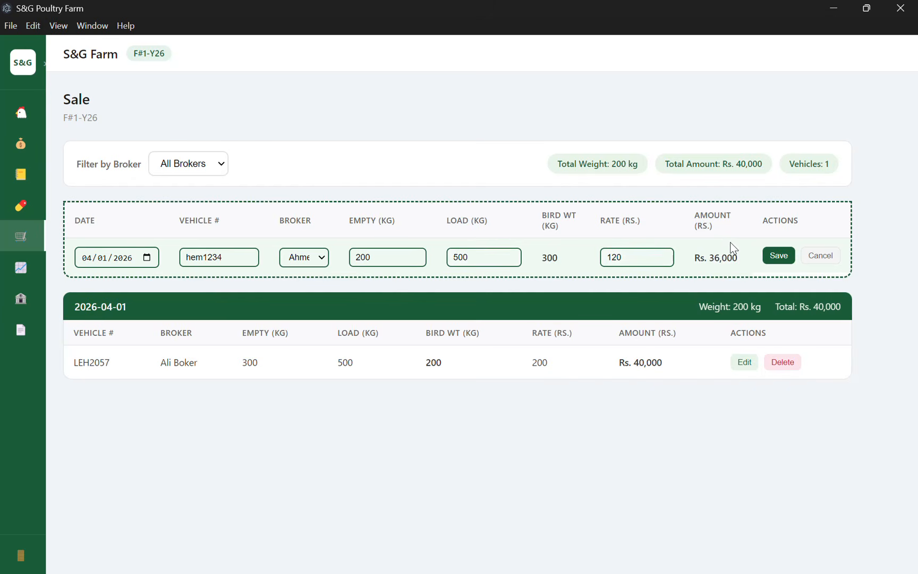
{"action": "left_click", "coordinate": [774, 257]}
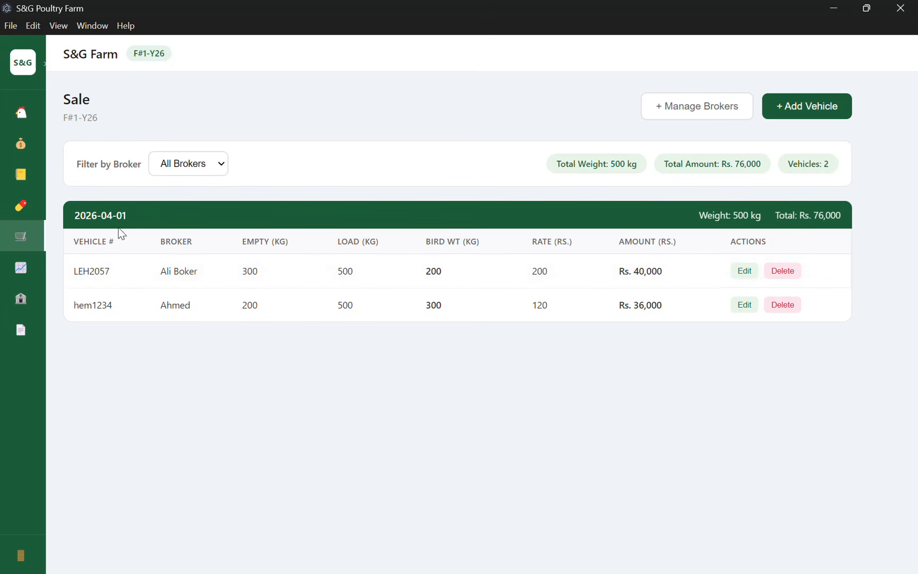
Review each broker's sales with the Filter by Broker dropdown, then open the flock's Income page.
{"action": "left_click_drag", "start_coordinate": [149, 246], "coordinate": [208, 316]}
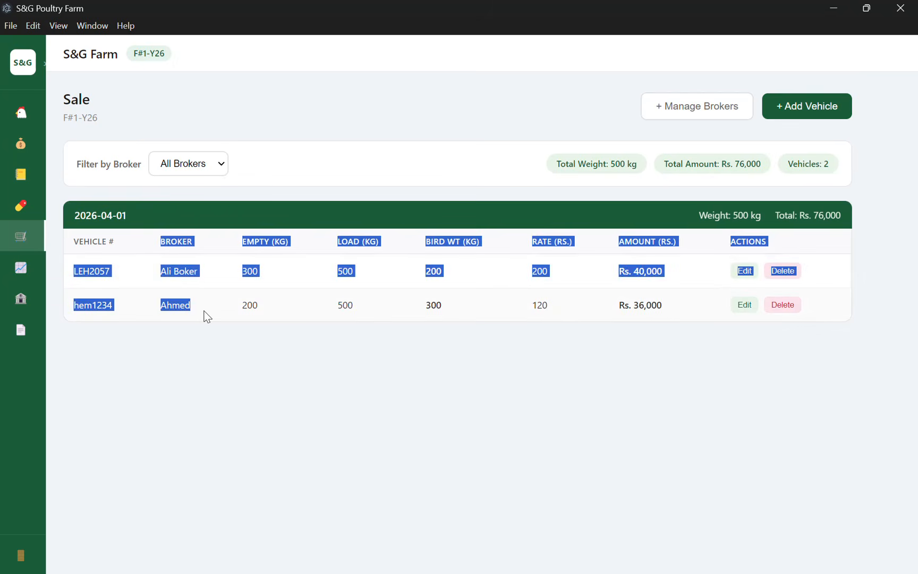
{"action": "left_click", "coordinate": [207, 169]}
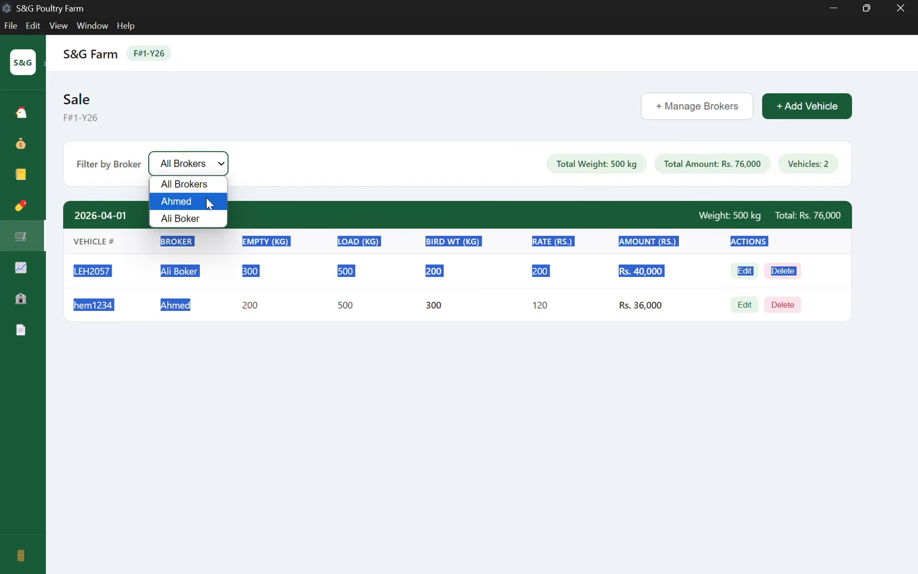
{"action": "left_click", "coordinate": [207, 201]}
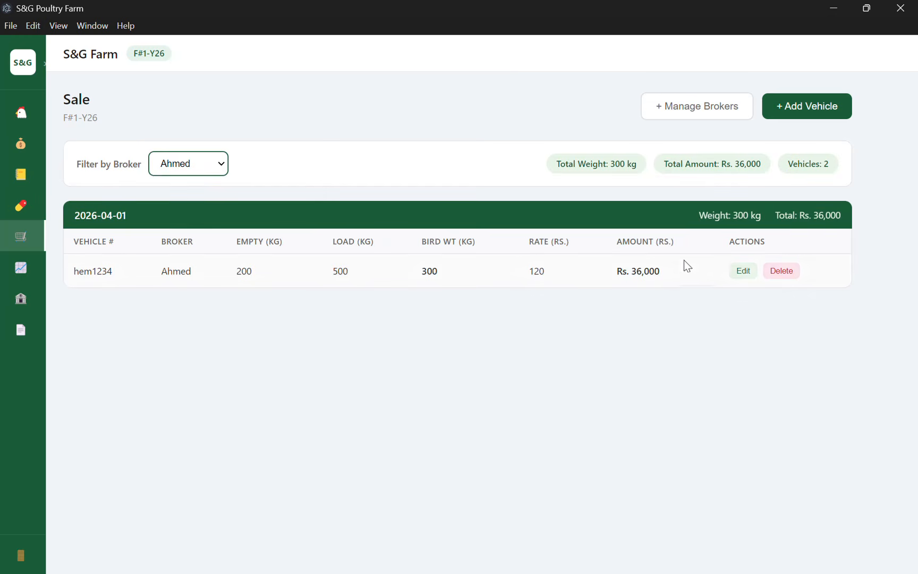
{"action": "left_click", "coordinate": [742, 274]}
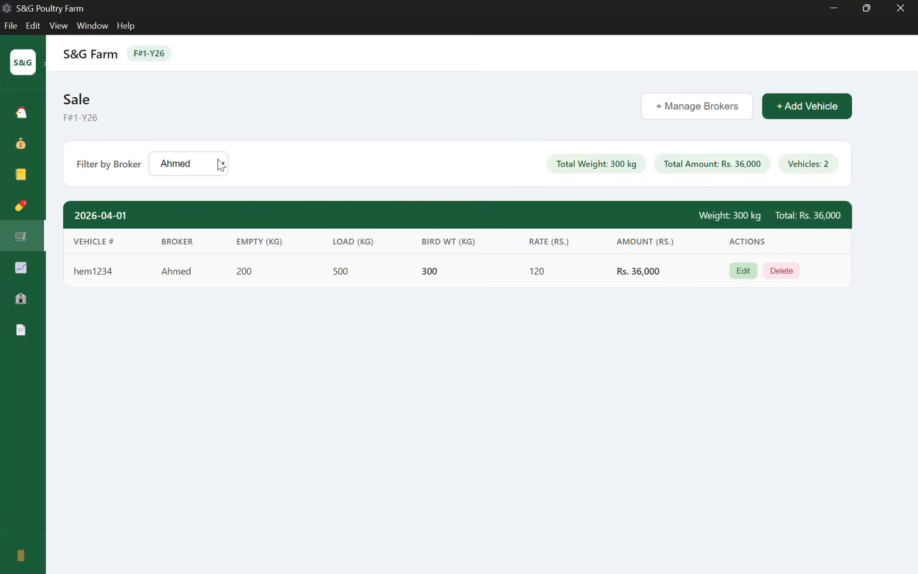
{"action": "key", "text": "super+Down"}
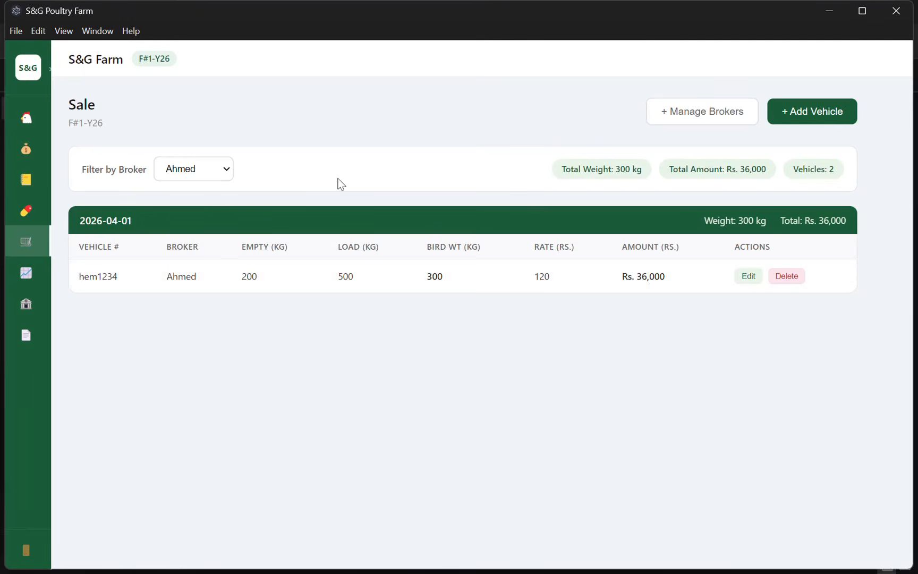
{"action": "left_click", "coordinate": [226, 170]}
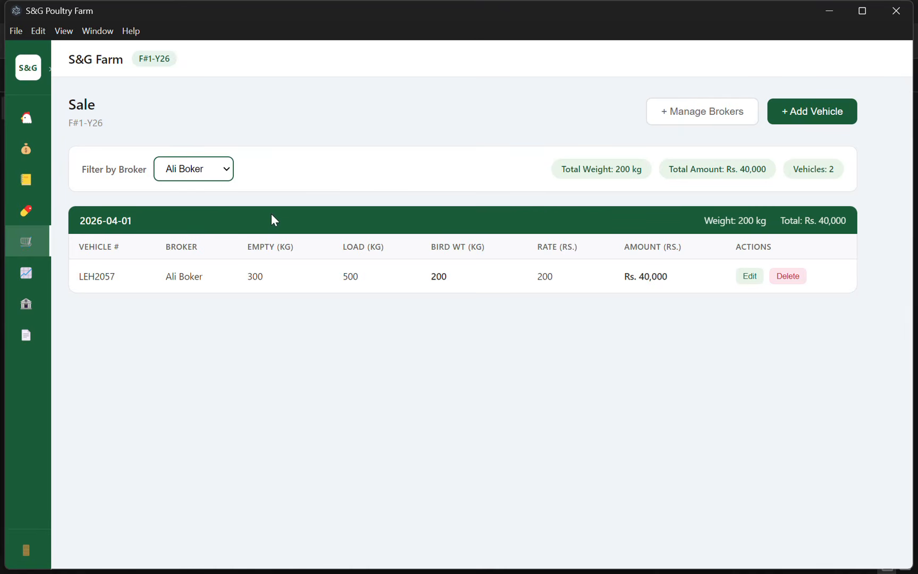
{"action": "left_click", "coordinate": [22, 73]}
{"action": "left_click", "coordinate": [68, 325]}
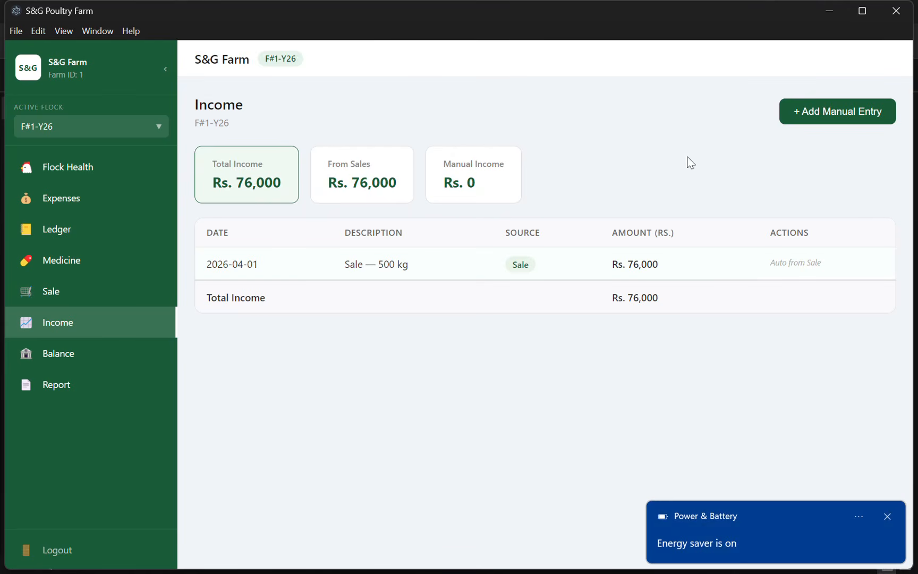
Dismiss the notification and save a manual Sawdust income entry of Rs. 30000.
{"action": "left_click", "coordinate": [889, 515]}
{"action": "left_click", "coordinate": [811, 114]}
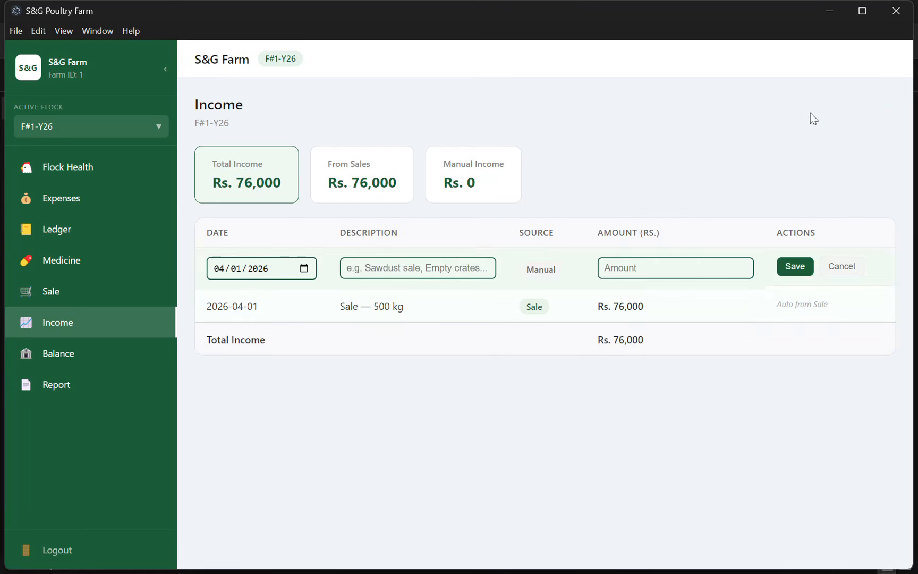
{"action": "left_click", "coordinate": [395, 270]}
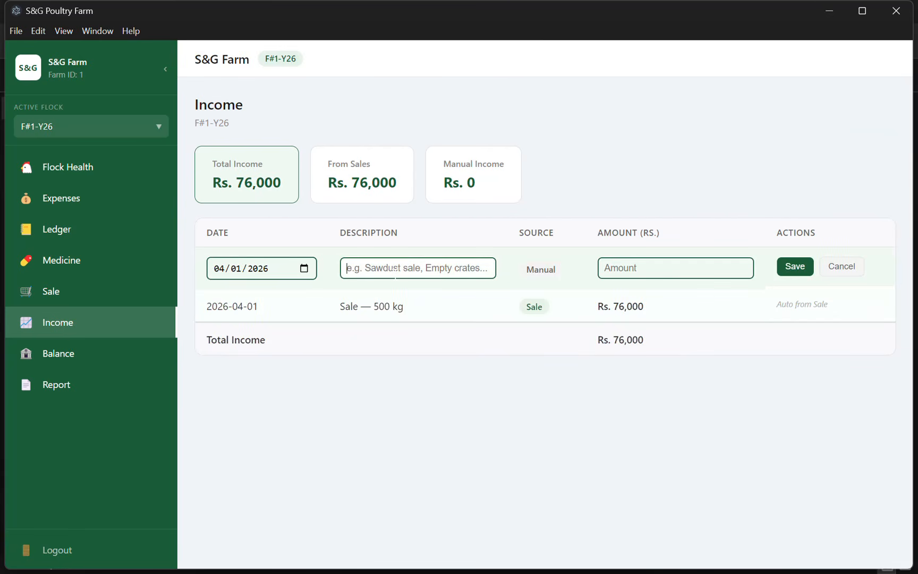
{"action": "type", "text": "Sawdust"}
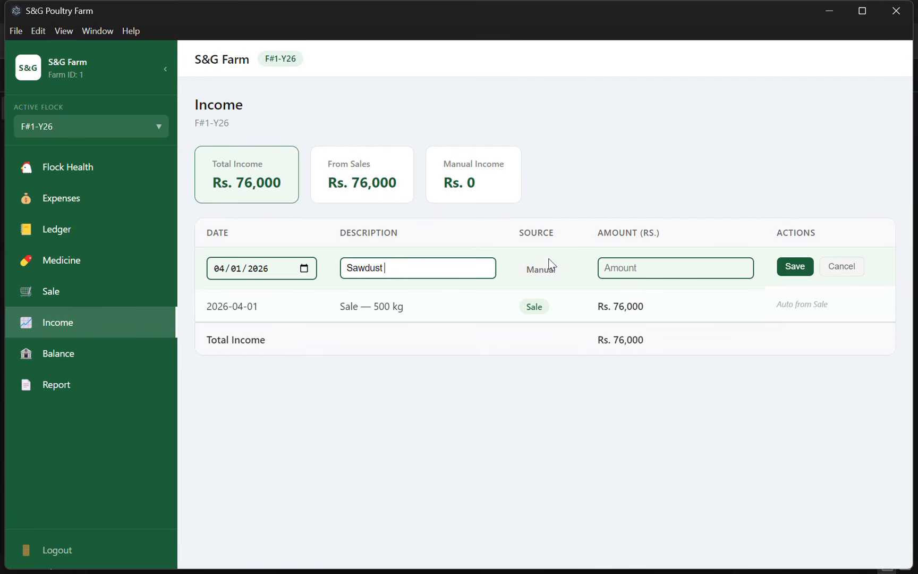
{"action": "left_click", "coordinate": [621, 268]}
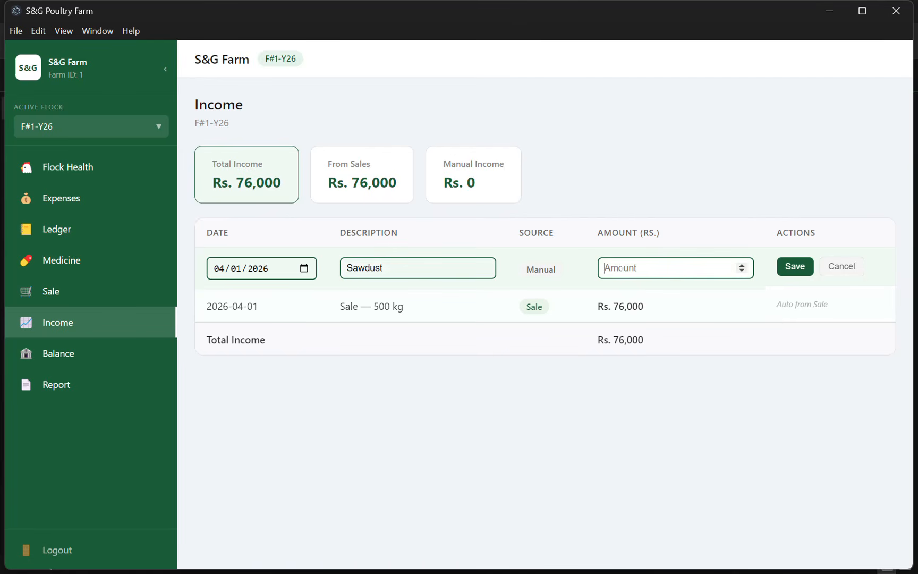
{"action": "type", "text": "30000"}
{"action": "left_click", "coordinate": [796, 266]}
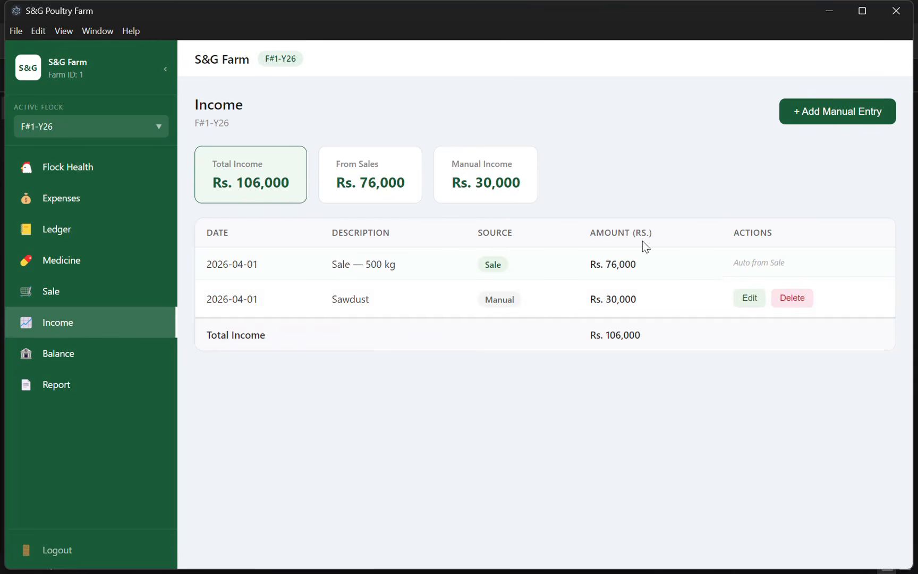
Re-save the Sawdust entry unchanged and go to the Balance / Statement page.
{"action": "left_click", "coordinate": [748, 302]}
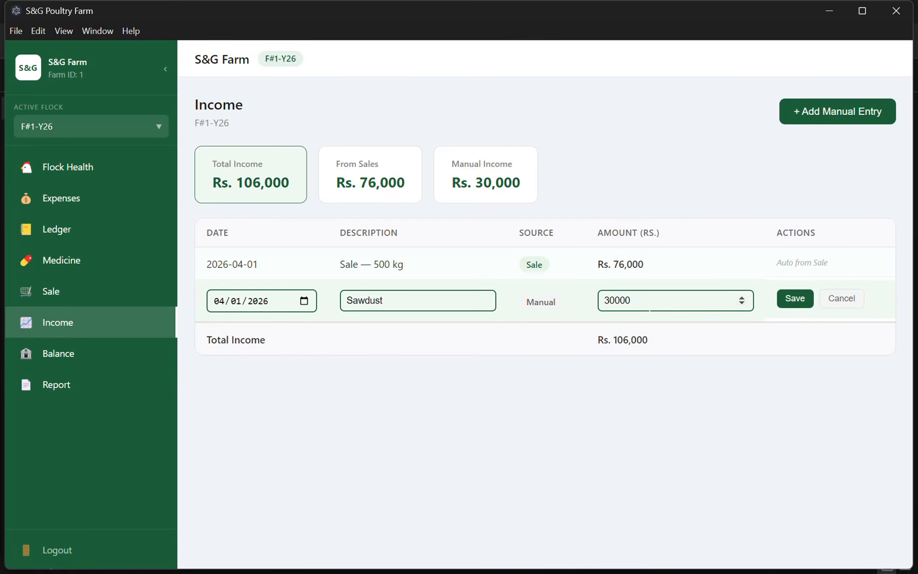
{"action": "left_click", "coordinate": [794, 299]}
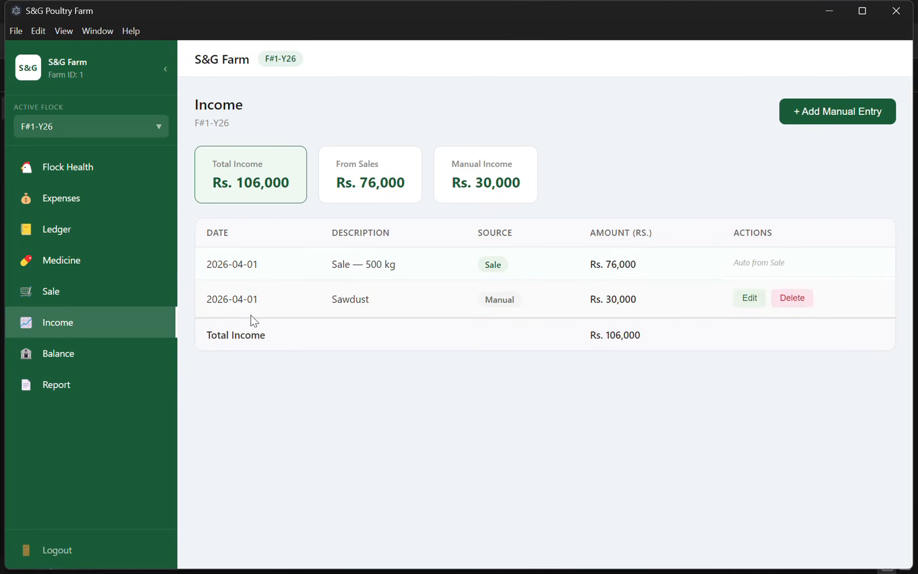
{"action": "left_click", "coordinate": [70, 355]}
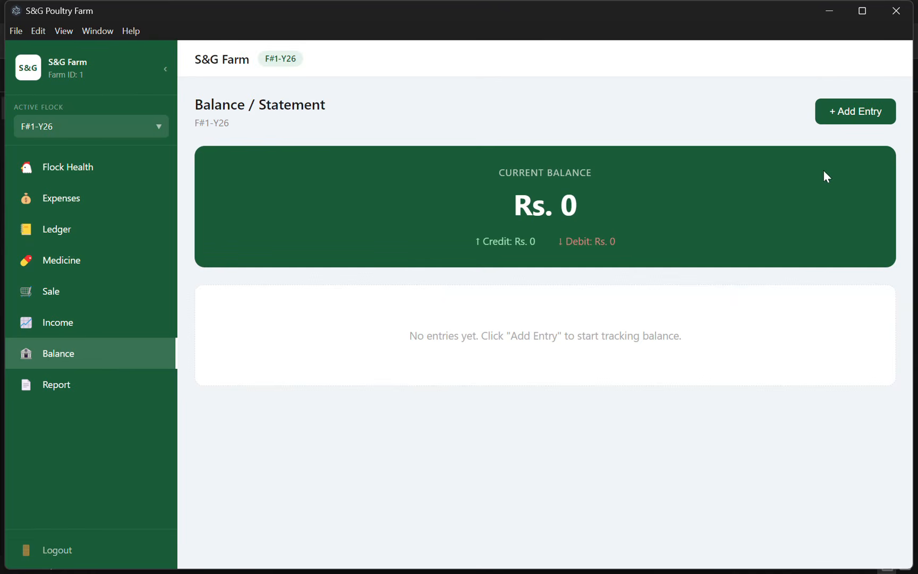
Save a Credit entry 'Opening Balance' with amount 400000.
{"action": "left_click", "coordinate": [840, 106]}
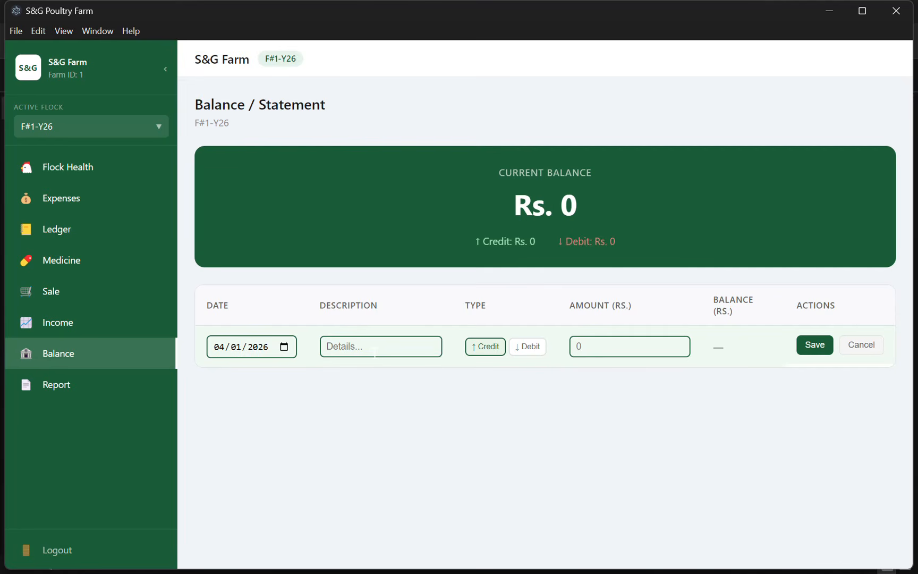
{"action": "left_click", "coordinate": [381, 347]}
{"action": "type", "text": "Opening Balance"}
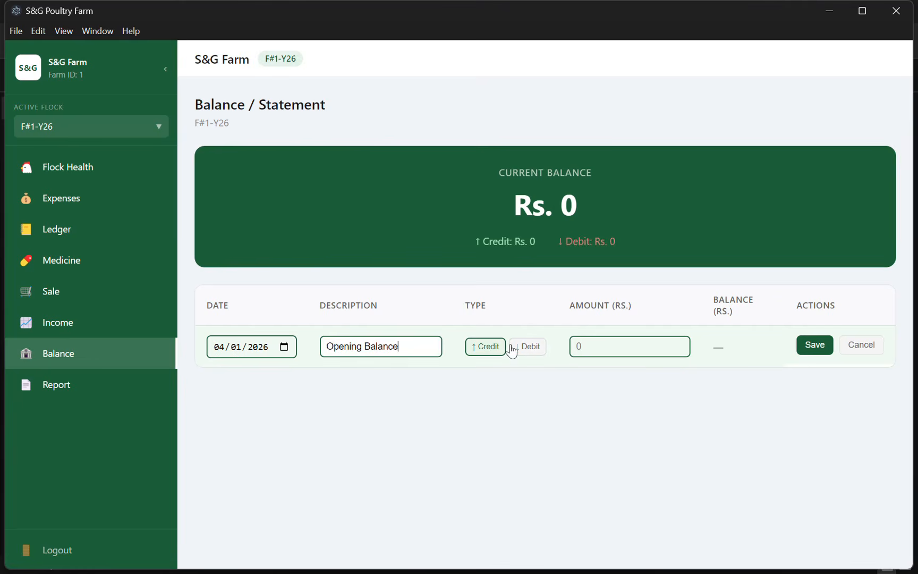
{"action": "left_click", "coordinate": [627, 347]}
{"action": "type", "text": "400000"}
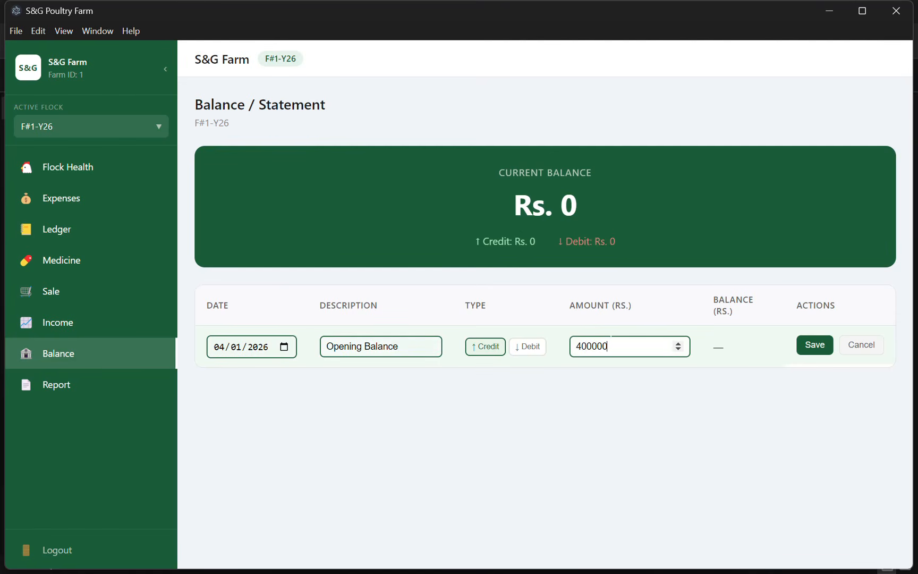
{"action": "left_click_drag", "start_coordinate": [609, 346], "coordinate": [593, 346]}
{"action": "left_click", "coordinate": [812, 349]}
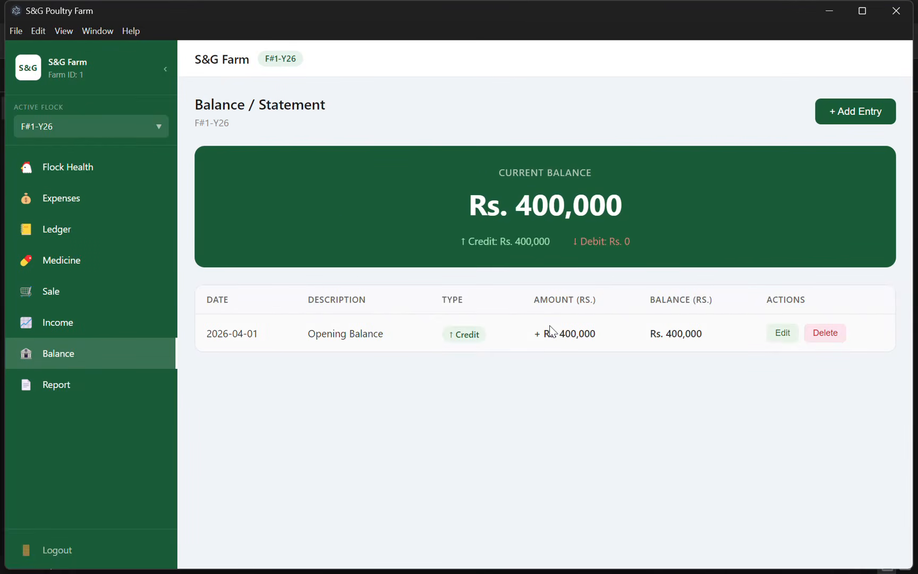
From the flock Report page, generate the PDF report and save it as F#1-Y26-Report in Downloads.
{"action": "left_click", "coordinate": [88, 391]}
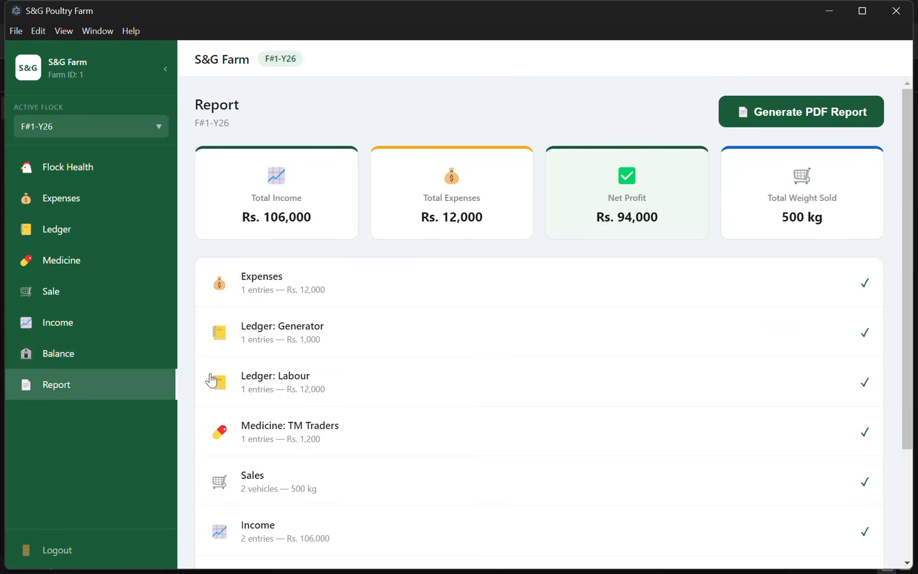
{"action": "scroll", "coordinate": [369, 367], "scroll_direction": "down", "scroll_amount": 3}
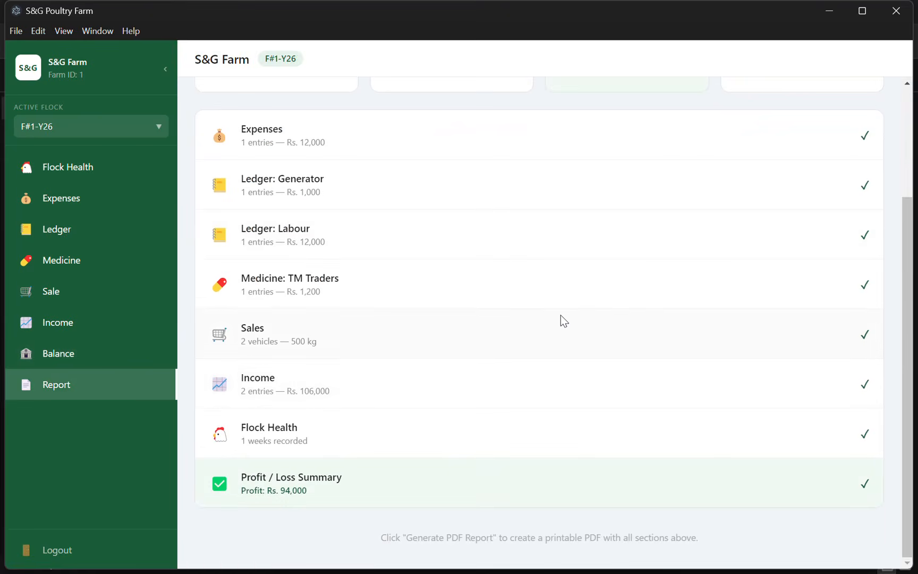
{"action": "scroll", "coordinate": [560, 315], "scroll_direction": "up", "scroll_amount": 3}
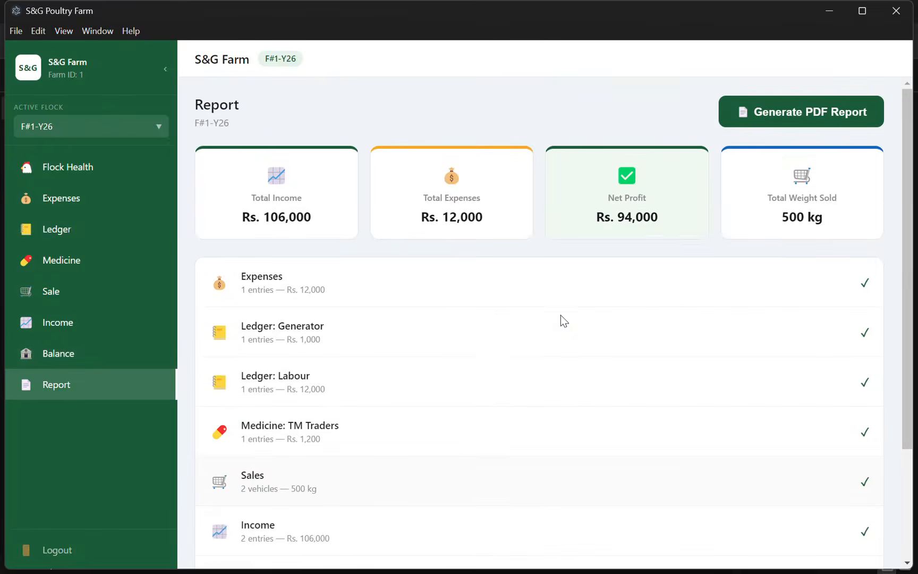
{"action": "left_click", "coordinate": [777, 115]}
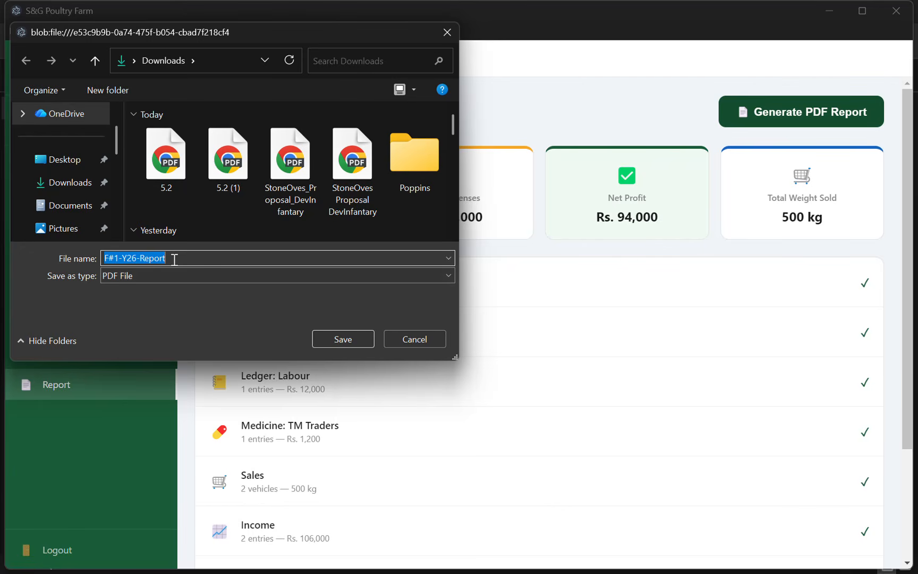
{"action": "left_click", "coordinate": [341, 334]}
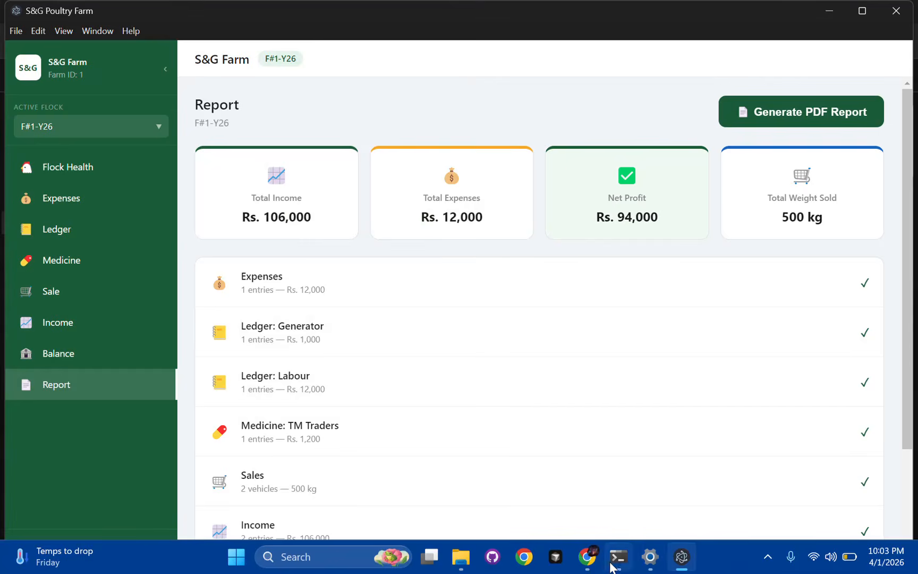
Maximize the F#1-Y26-Report PDF window and highlight the S&G Flock Report F#1-Y26 title lines.
{"action": "mouse_move", "coordinate": [587, 556]}
{"action": "left_click", "coordinate": [643, 482]}
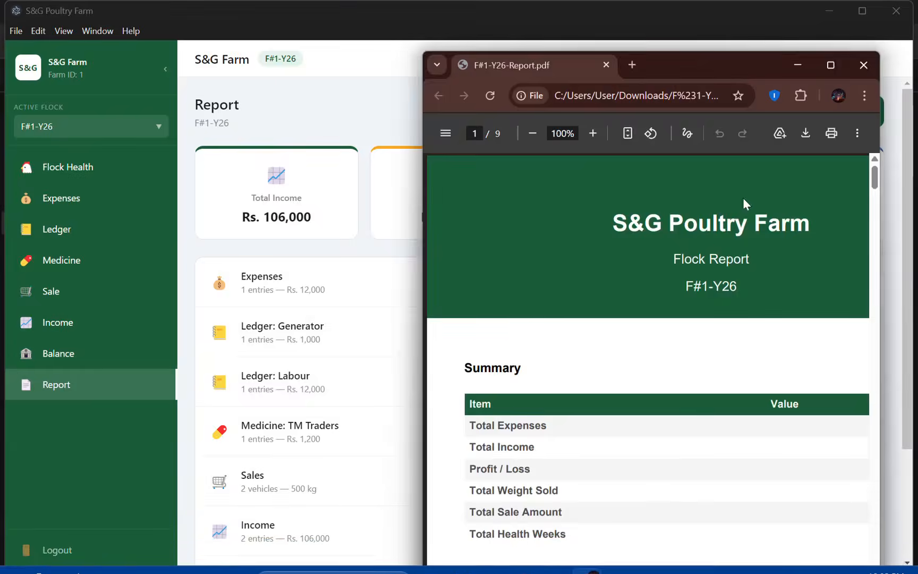
{"action": "left_click", "coordinate": [828, 69]}
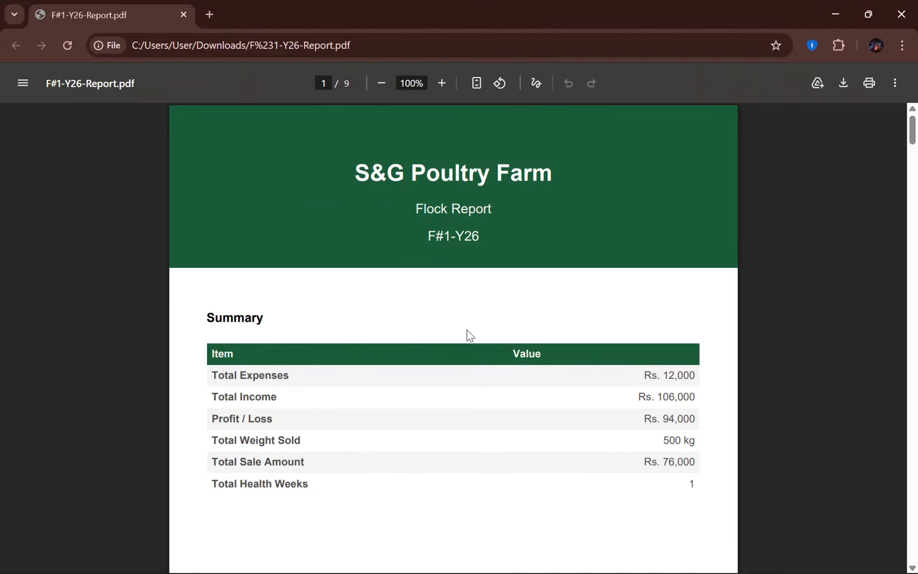
{"action": "left_click_drag", "start_coordinate": [352, 160], "coordinate": [405, 173]}
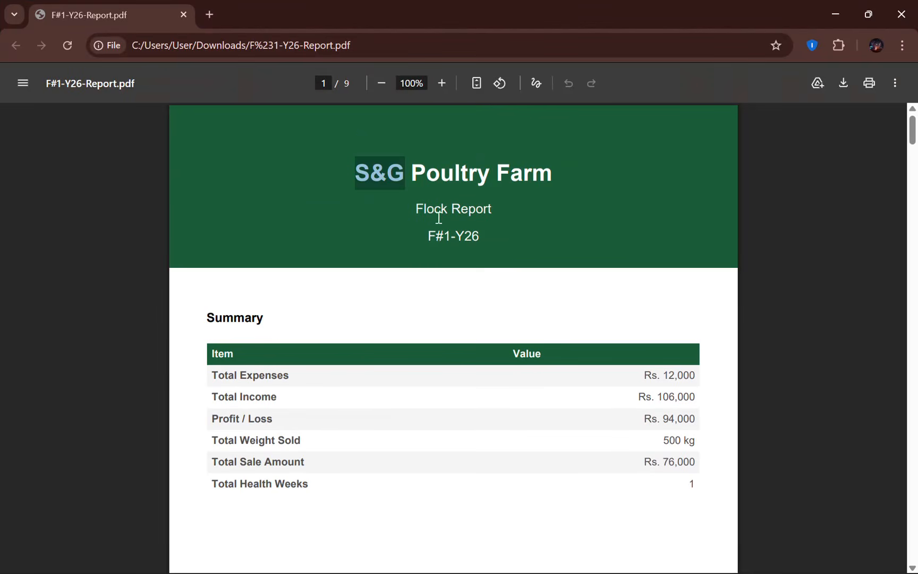
{"action": "left_click_drag", "start_coordinate": [415, 208], "coordinate": [484, 242]}
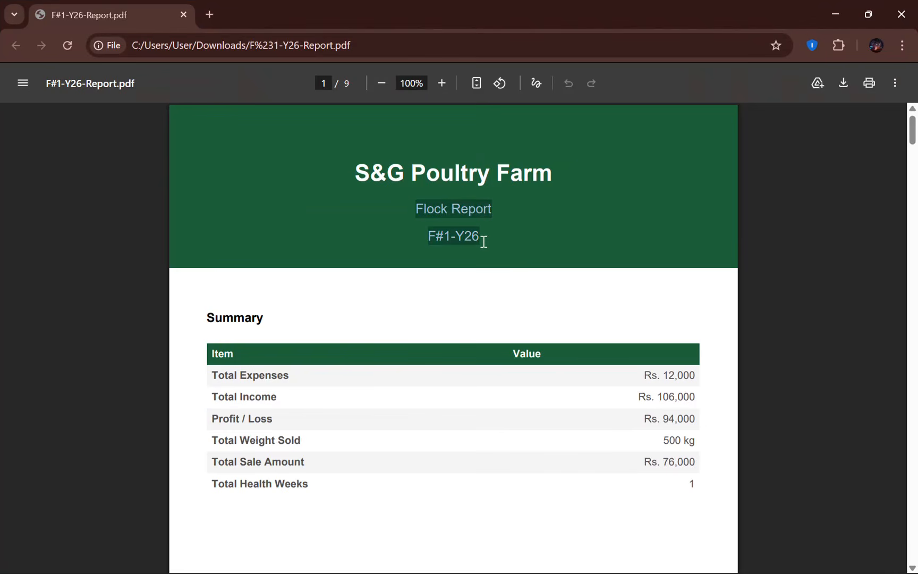
Scroll through all nine pages of the flock report PDF.
{"action": "scroll", "coordinate": [480, 277], "scroll_direction": "down", "scroll_amount": 1}
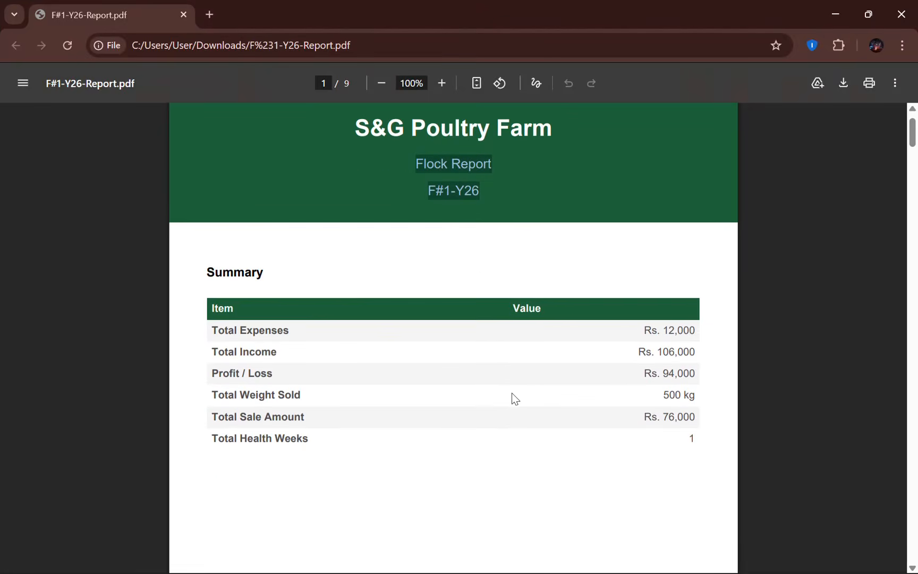
{"action": "scroll", "coordinate": [512, 394], "scroll_direction": "down", "scroll_amount": 10}
{"action": "scroll", "coordinate": [511, 398], "scroll_direction": "down", "scroll_amount": 13}
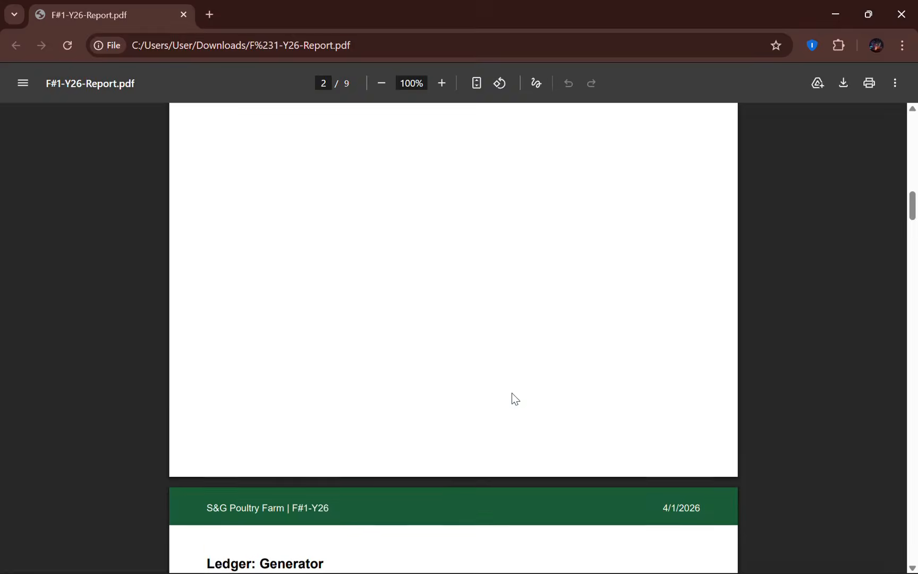
{"action": "scroll", "coordinate": [512, 394], "scroll_direction": "down", "scroll_amount": 7}
{"action": "scroll", "coordinate": [423, 366], "scroll_direction": "down", "scroll_amount": 3}
{"action": "scroll", "coordinate": [423, 367], "scroll_direction": "down", "scroll_amount": 10}
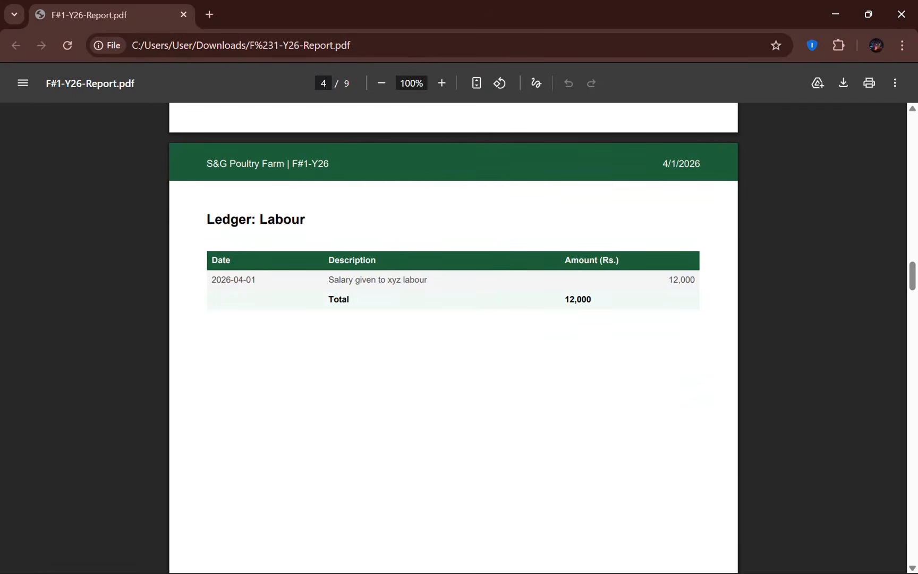
{"action": "scroll", "coordinate": [453, 338], "scroll_direction": "down", "scroll_amount": 10}
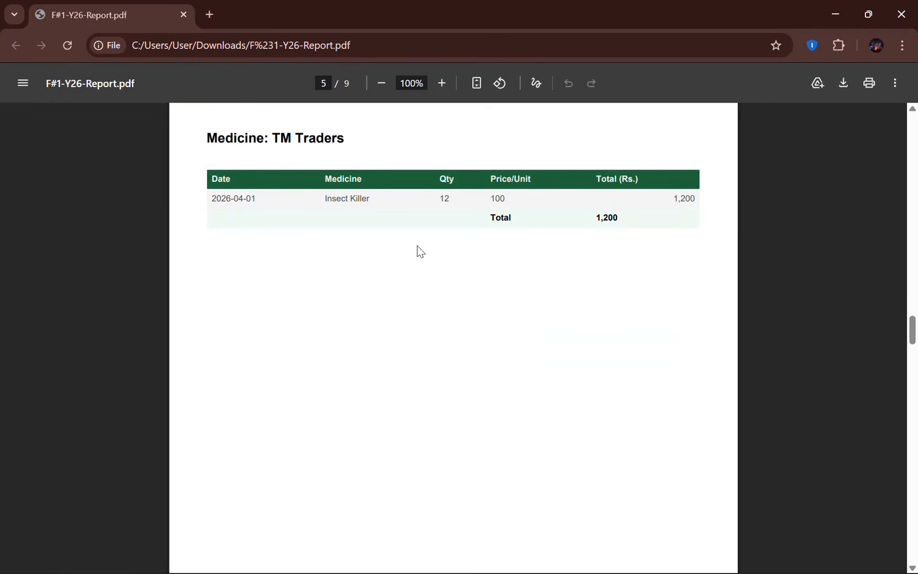
{"action": "scroll", "coordinate": [417, 245], "scroll_direction": "down", "scroll_amount": 15}
{"action": "scroll", "coordinate": [417, 246], "scroll_direction": "up", "scroll_amount": 3}
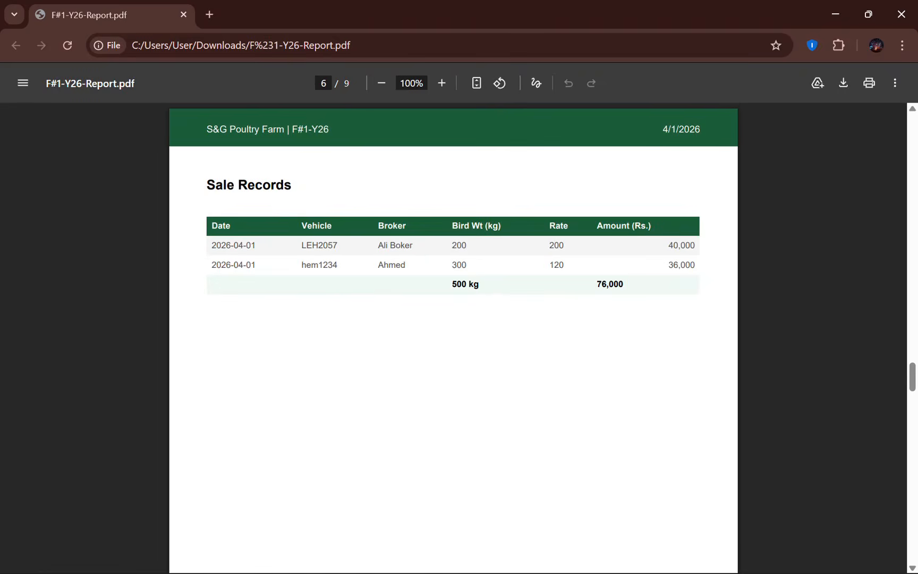
{"action": "scroll", "coordinate": [363, 297], "scroll_direction": "down", "scroll_amount": 20}
{"action": "scroll", "coordinate": [363, 297], "scroll_direction": "down", "scroll_amount": 14}
{"action": "left_click", "coordinate": [901, 15]}
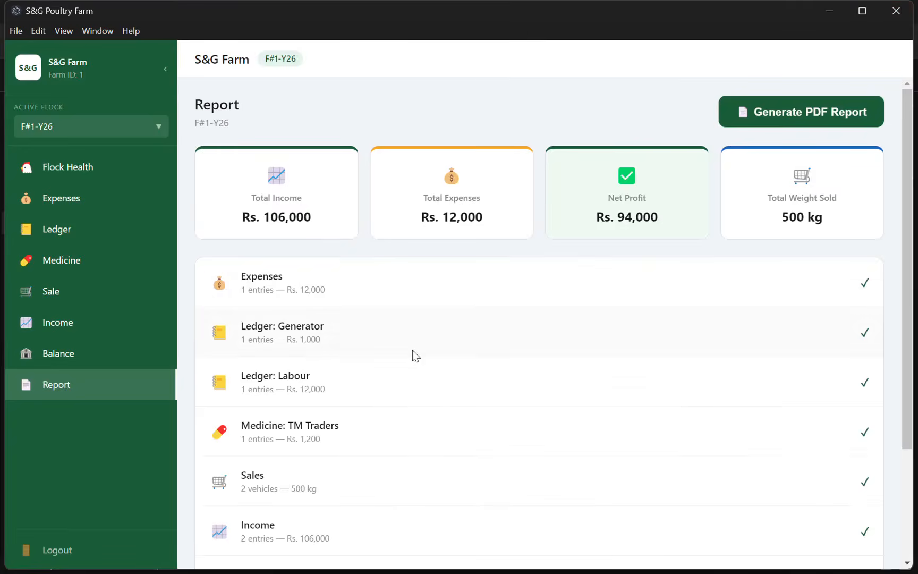